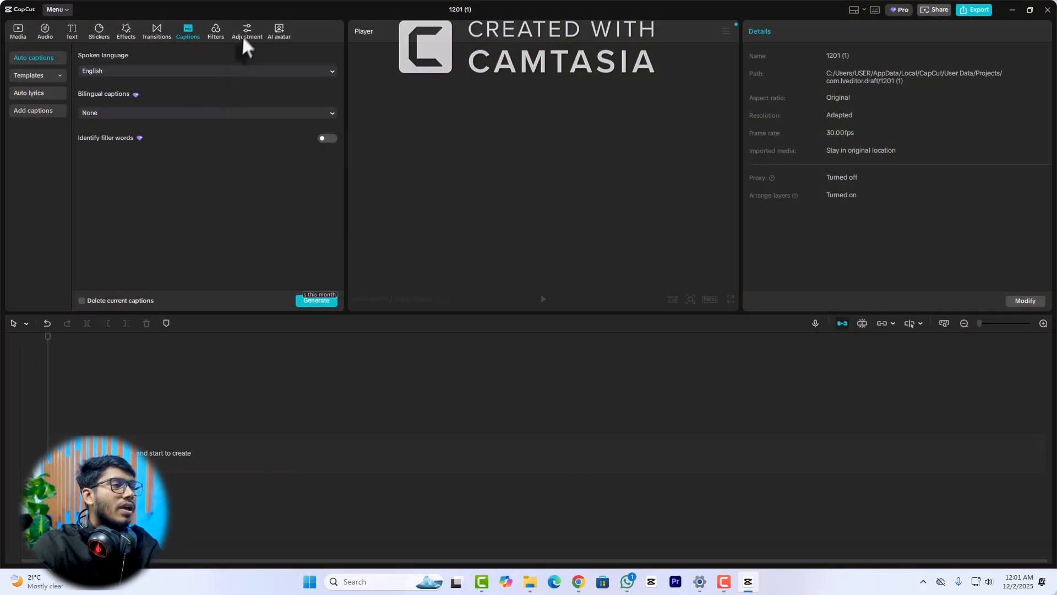
pyautogui.click(248, 28)
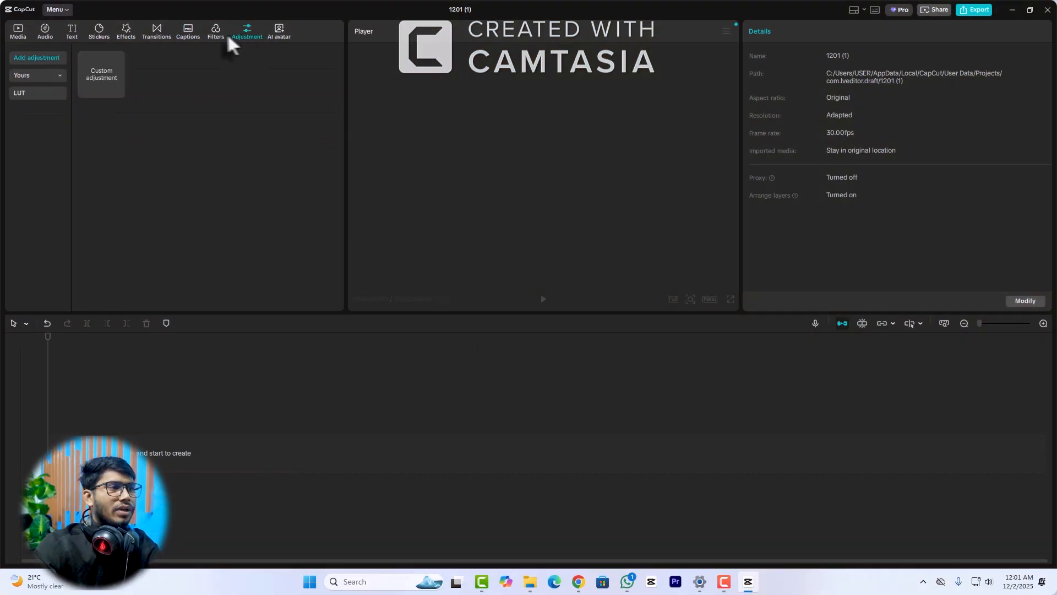
pyautogui.click(215, 32)
pyautogui.click(251, 28)
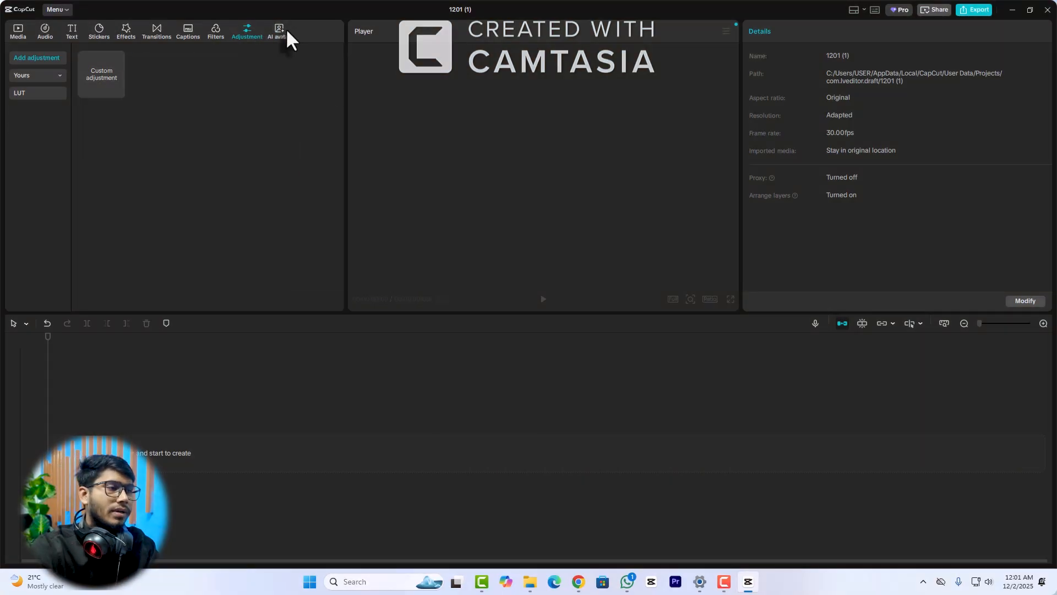
pyautogui.click(286, 29)
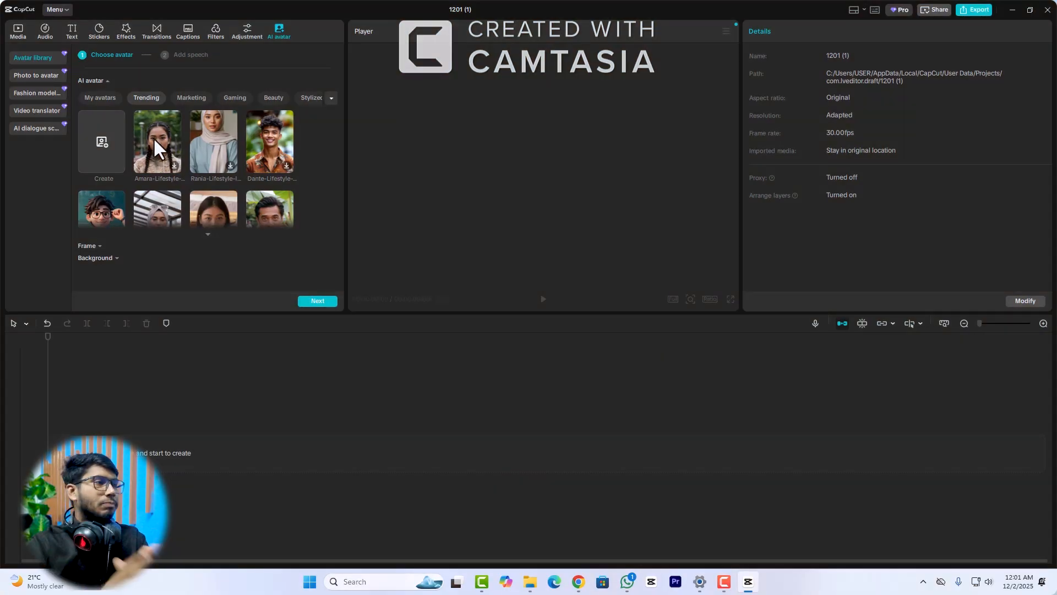
# Step: Import the C0012 video from the raw clips folder under all clips in my video editing asset on drive F:
pyautogui.click(19, 33)
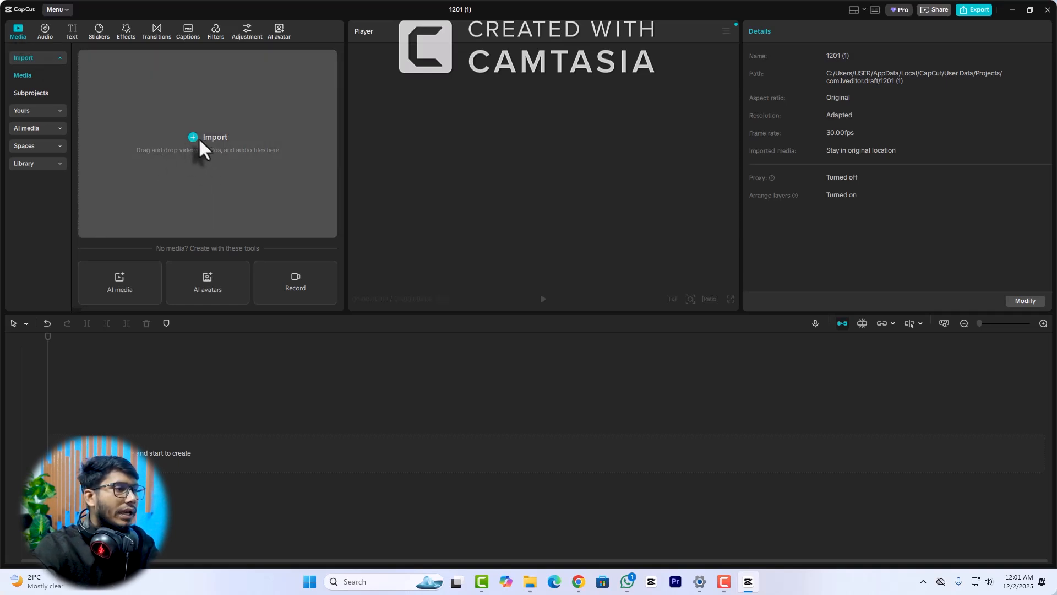
pyautogui.click(190, 137)
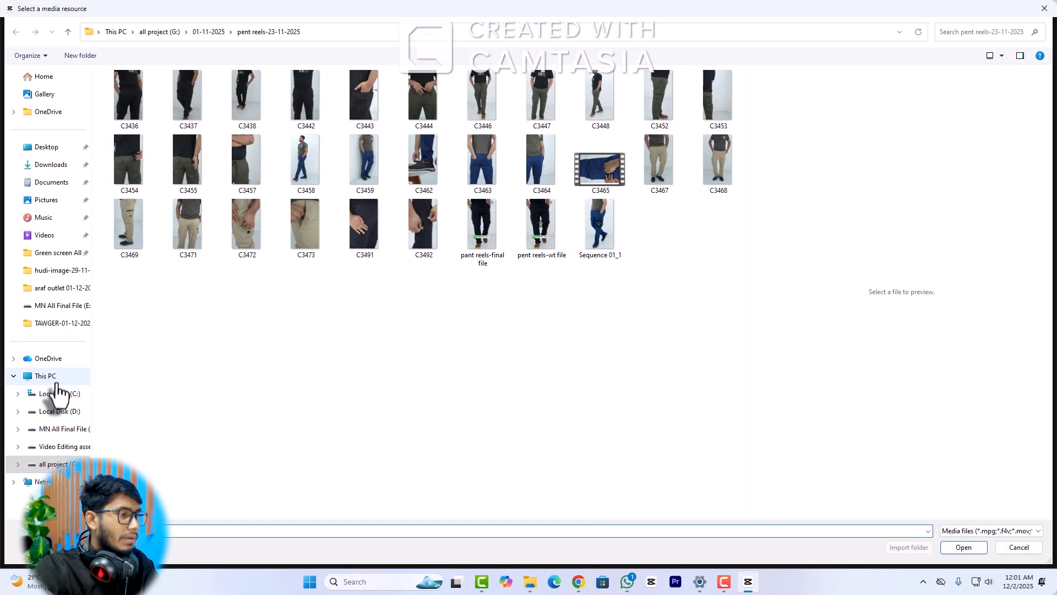
pyautogui.click(50, 376)
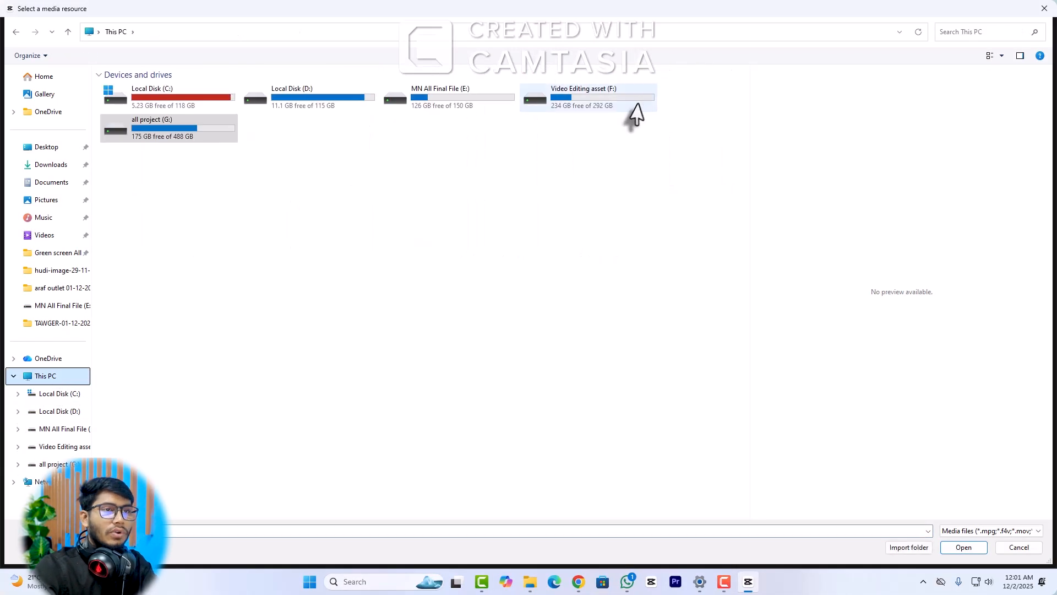
pyautogui.doubleClick(632, 109)
pyautogui.doubleClick(160, 336)
pyautogui.doubleClick(139, 116)
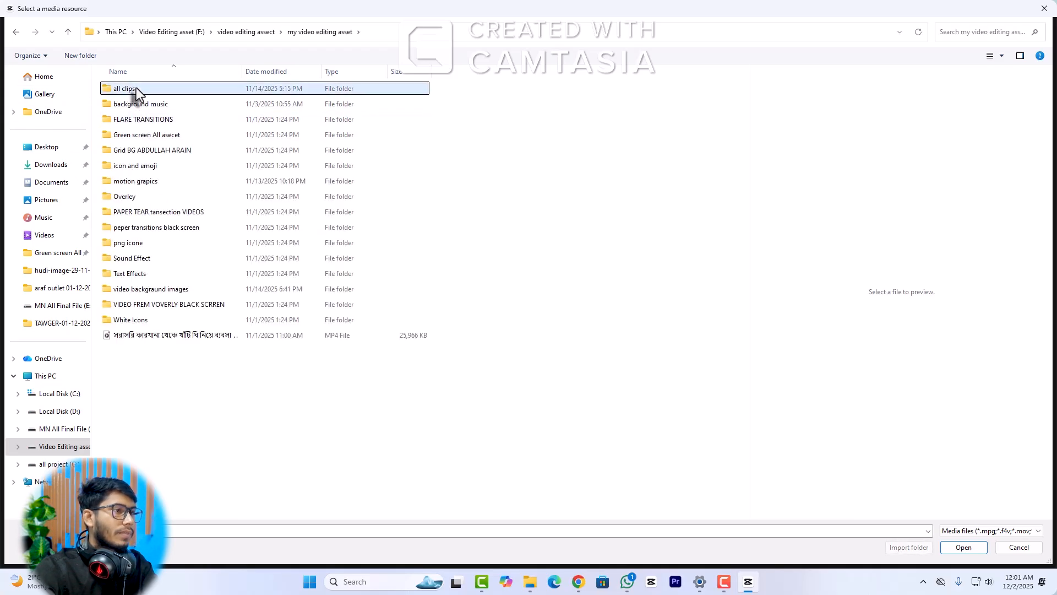
pyautogui.doubleClick(135, 88)
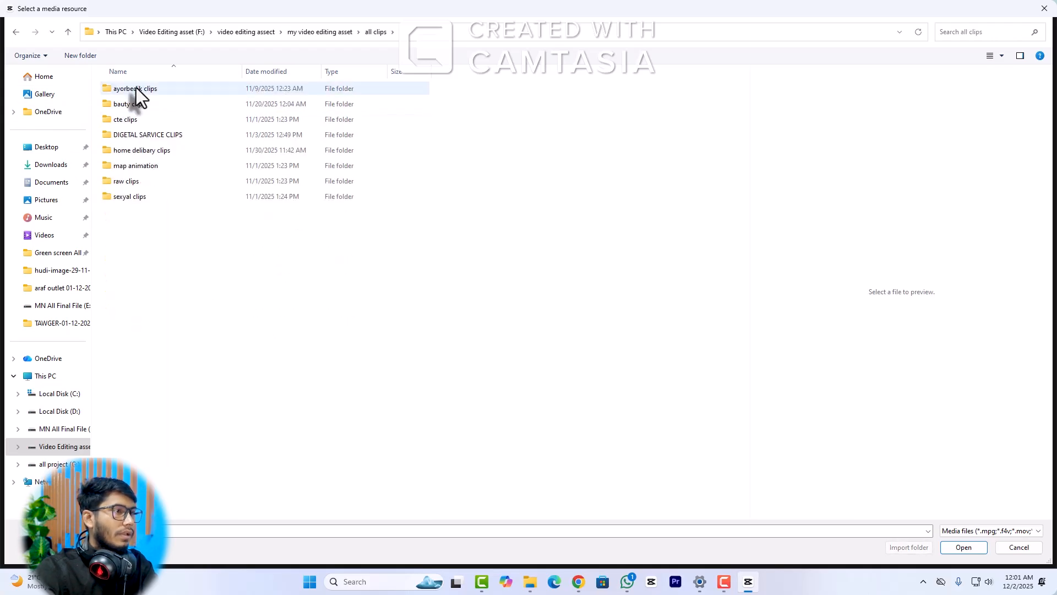
pyautogui.doubleClick(130, 183)
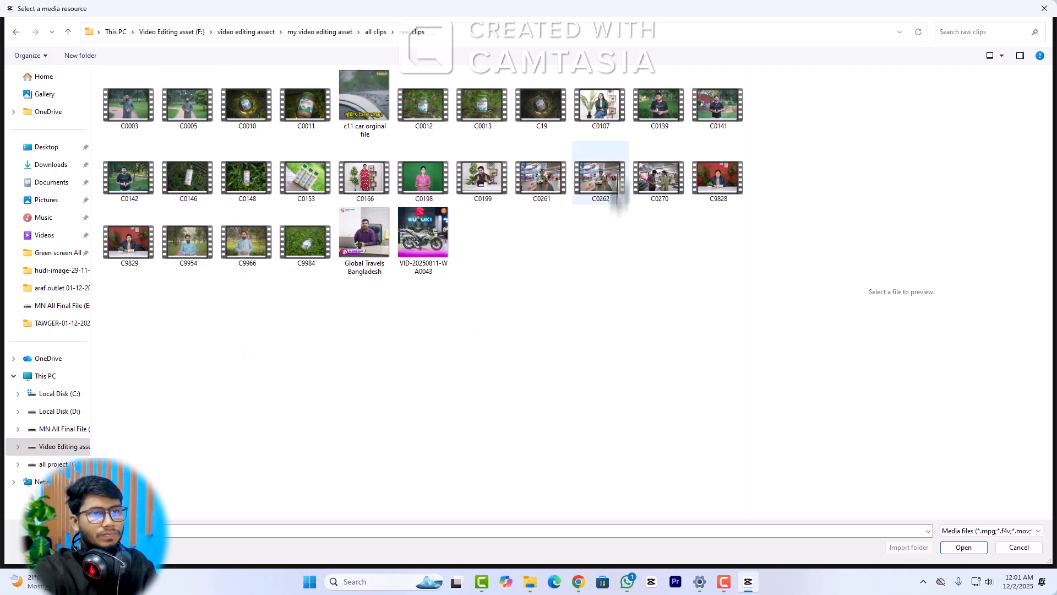
pyautogui.click(433, 117)
pyautogui.click(961, 549)
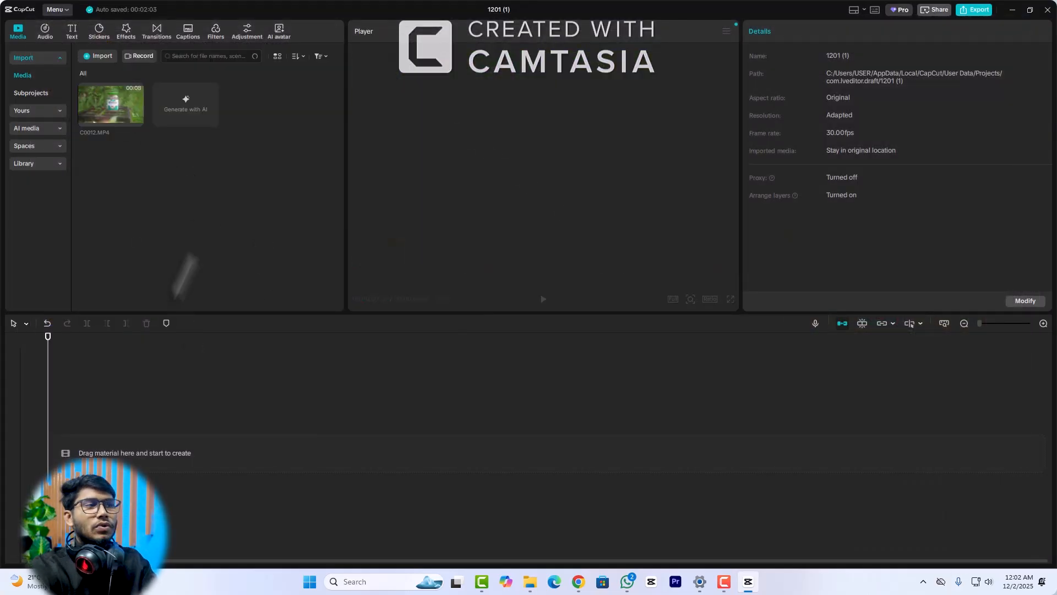
# Step: Place the imported C0012.MP4 clip at the start of the main timeline track
pyautogui.click(115, 95)
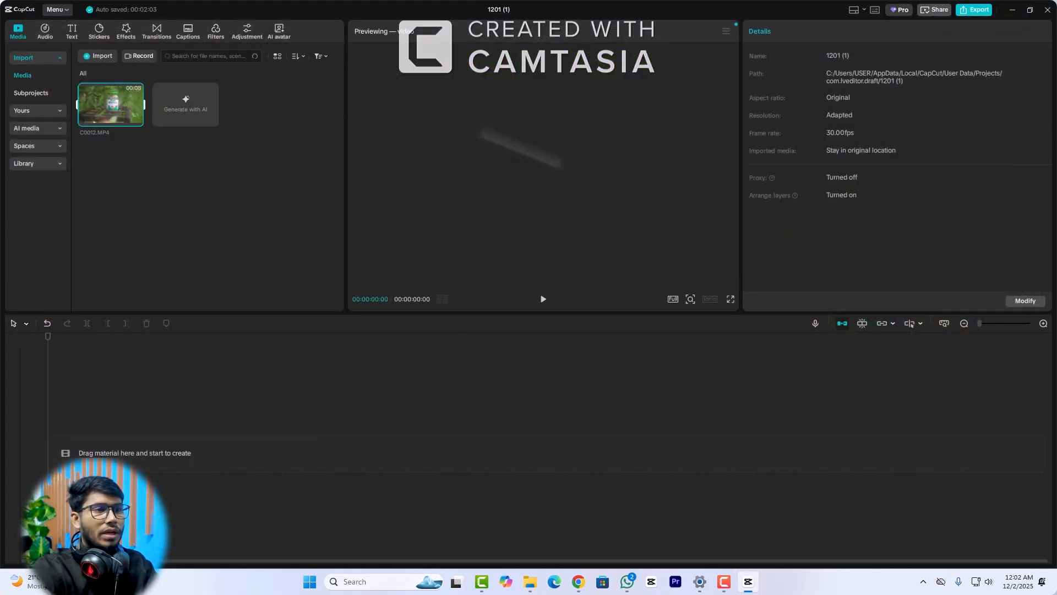
pyautogui.click(170, 168)
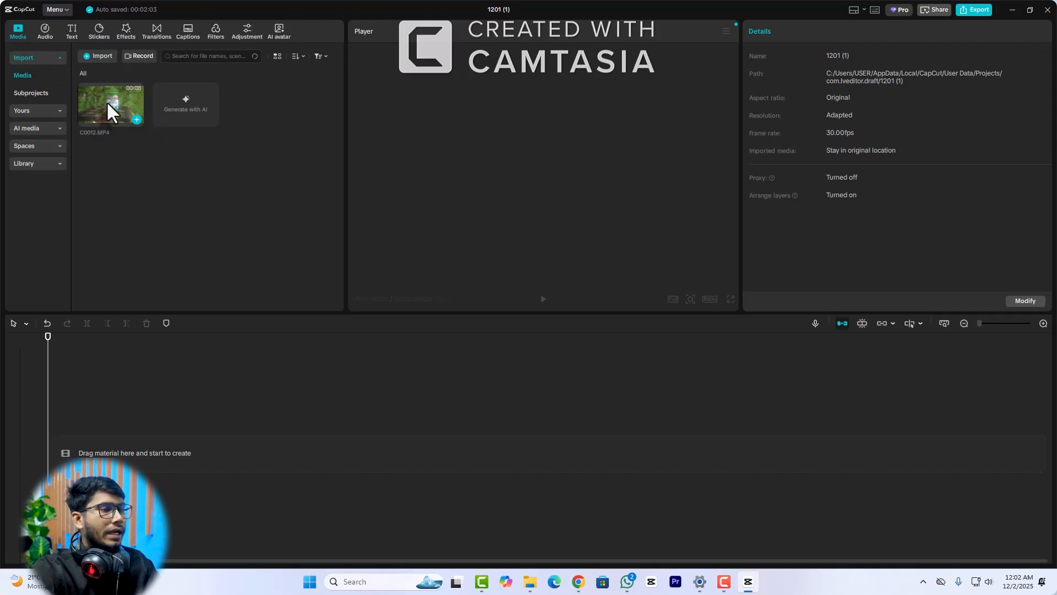
pyautogui.moveTo(107, 101); pyautogui.dragTo(127, 462)
pyautogui.click(201, 439)
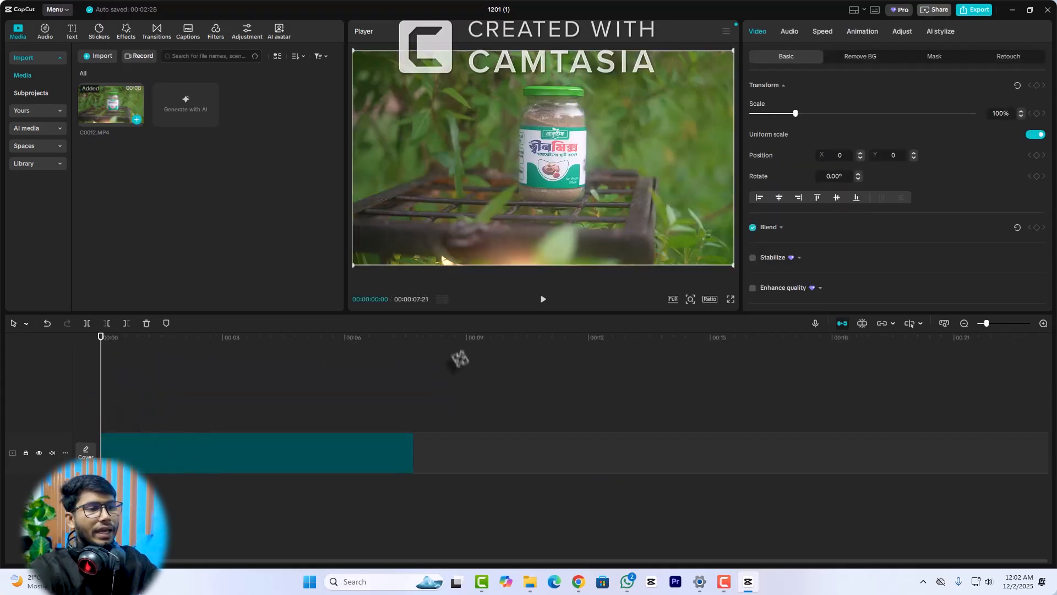
# Step: Play part of the clip and park the playhead at 00:00:02:12
pyautogui.press('space')
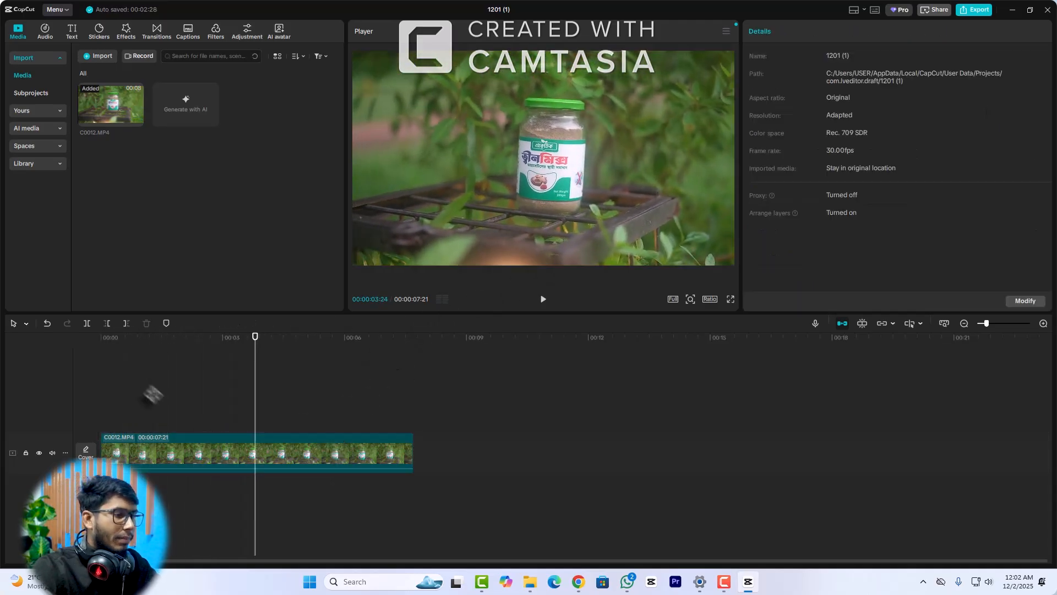
pyautogui.click(147, 376)
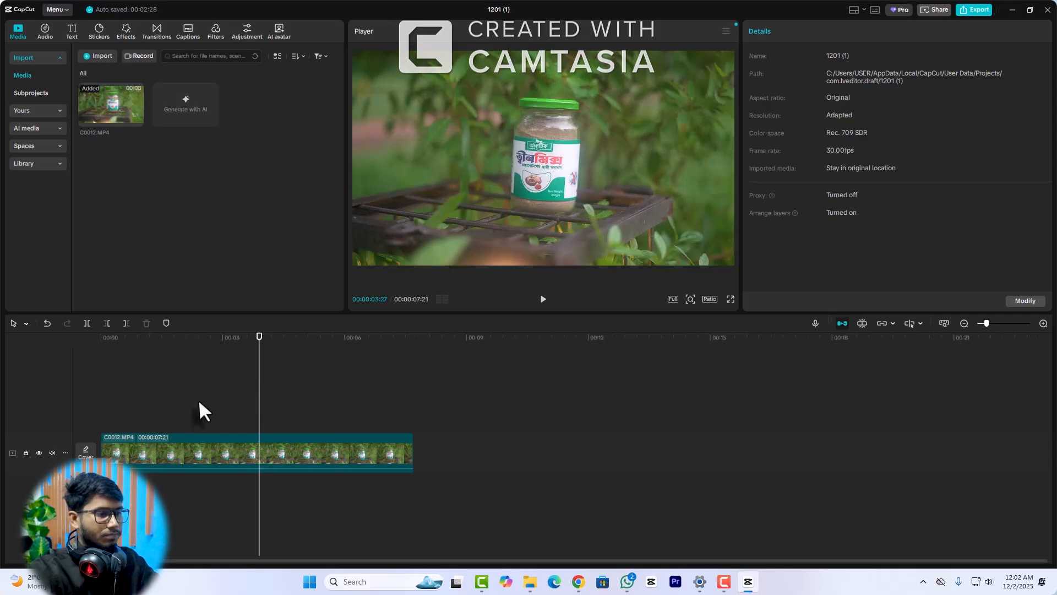
pyautogui.click(198, 400)
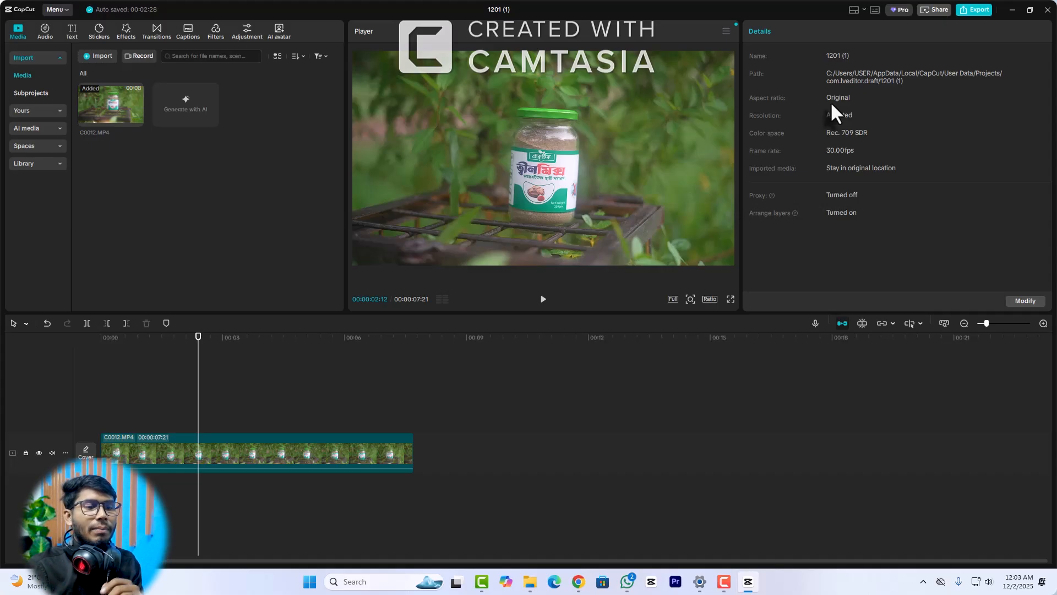
# Step: Try the 9:16 and 3:4 aspect ratios on the project and set it back to Original
pyautogui.click(709, 299)
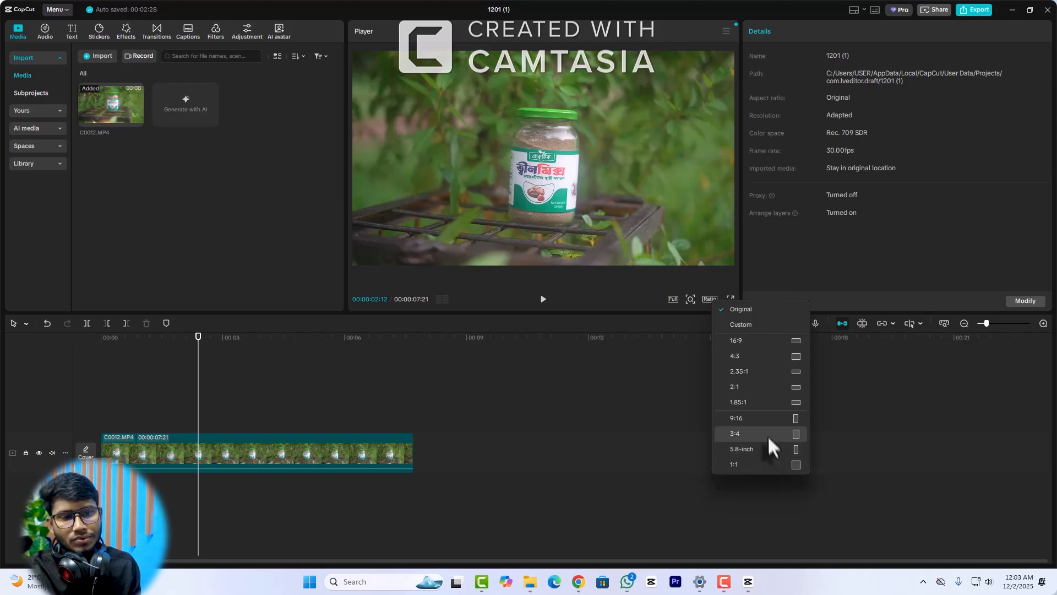
pyautogui.click(775, 420)
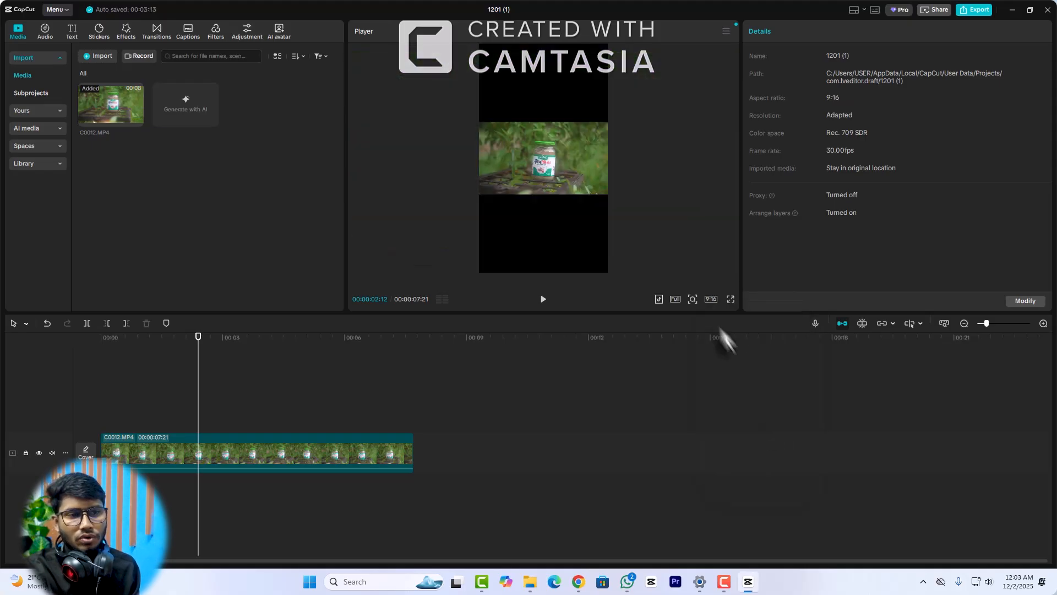
pyautogui.click(714, 300)
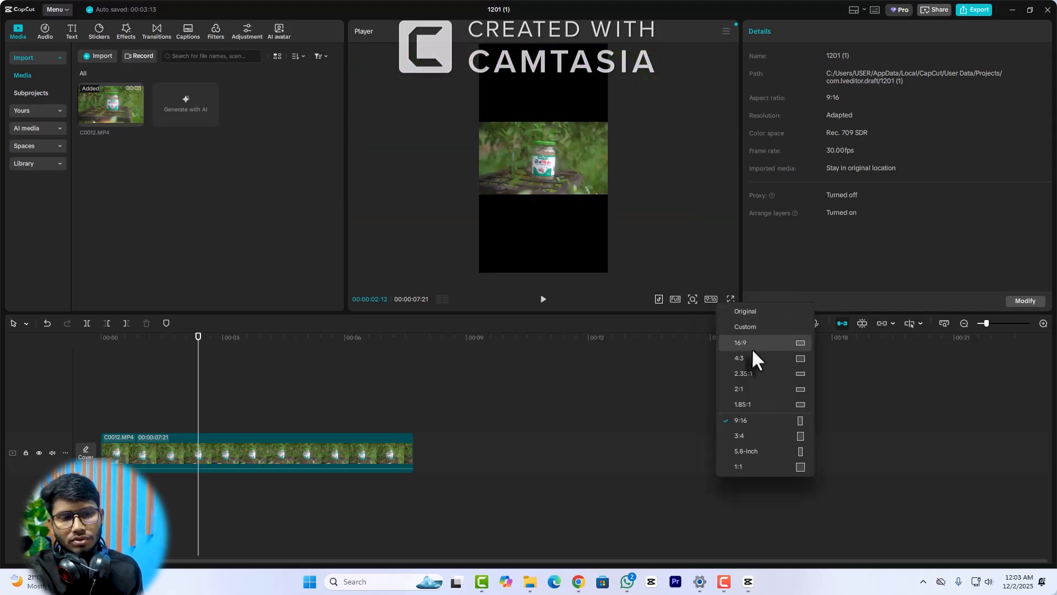
pyautogui.click(779, 435)
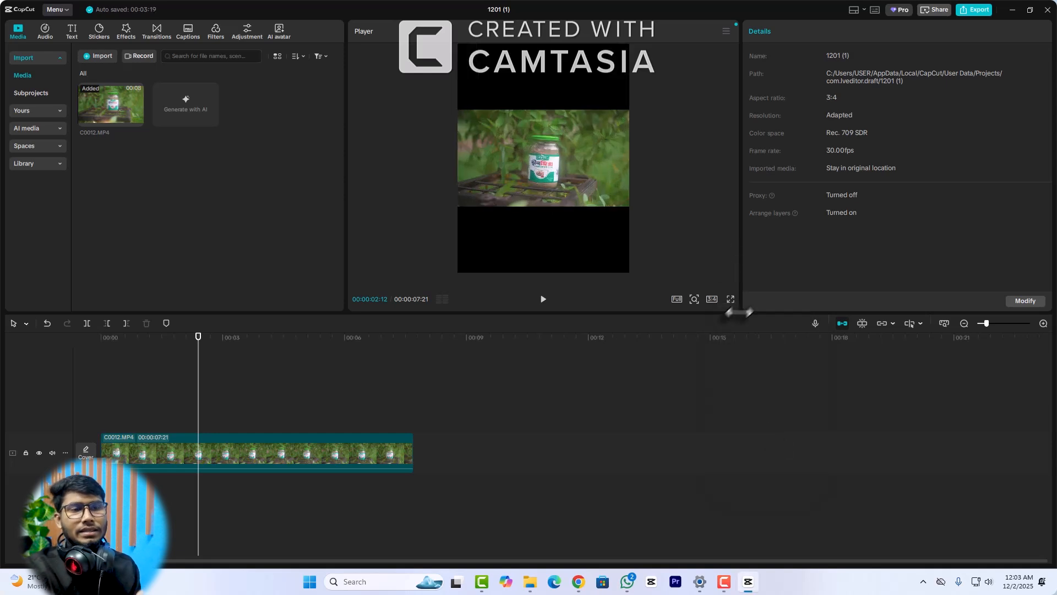
pyautogui.click(713, 299)
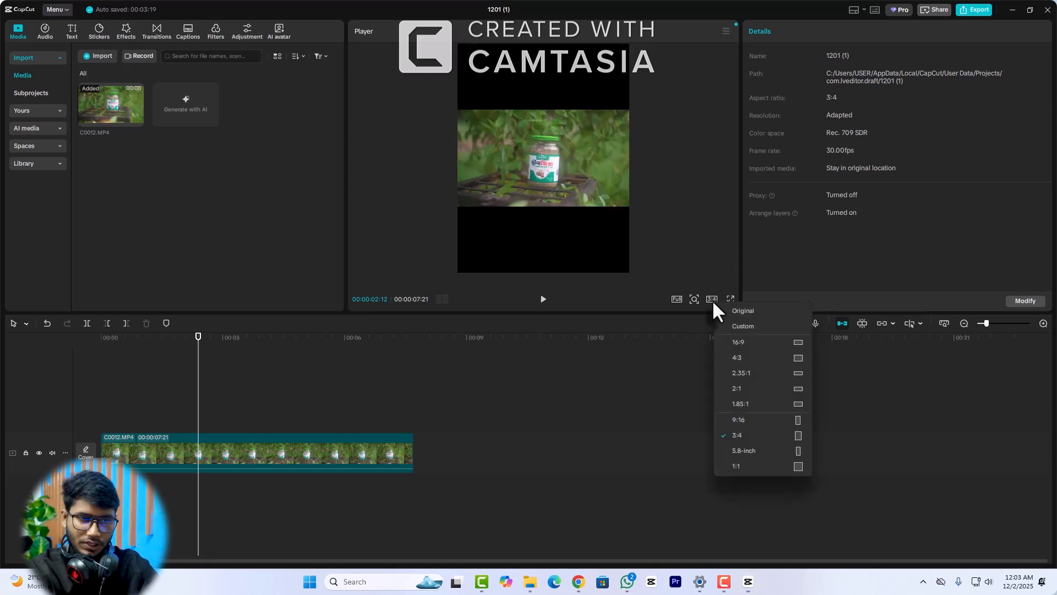
pyautogui.click(753, 310)
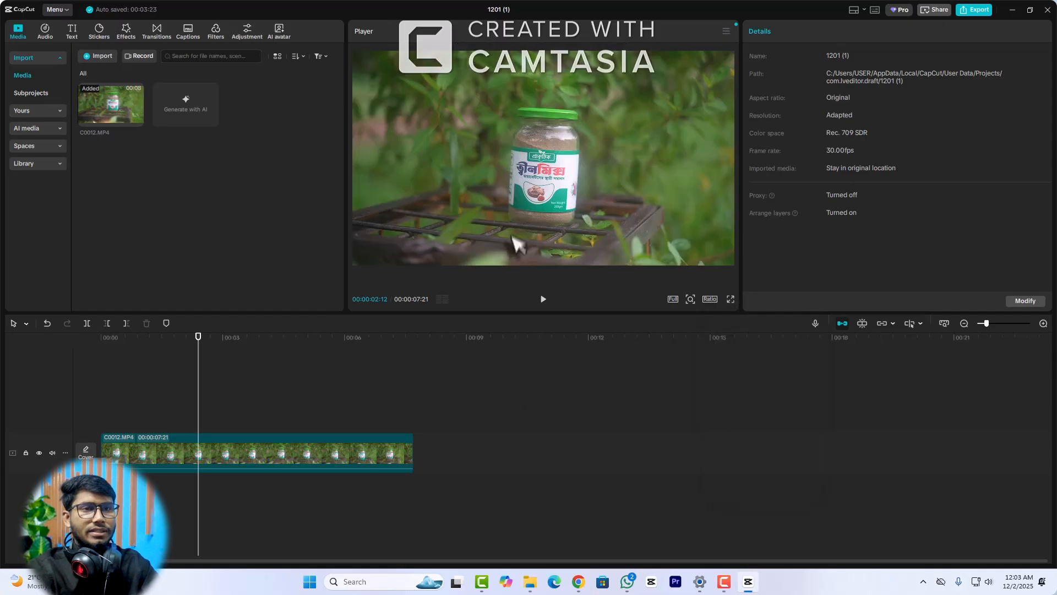
# Step: Move the playhead to 00:00:01:24 and select the C0012.MP4 clip on the timeline
pyautogui.click(512, 421)
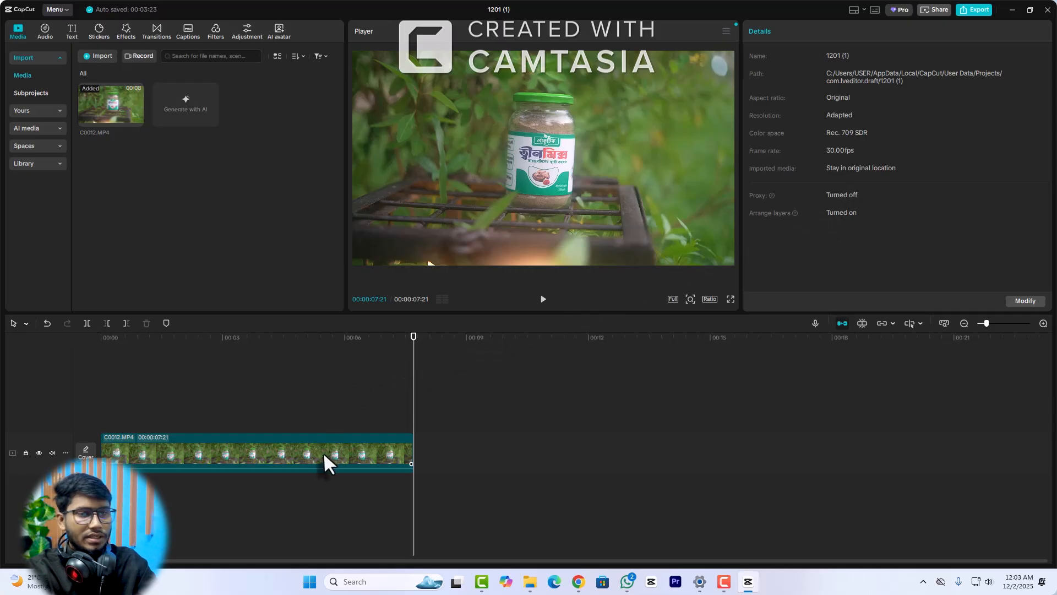
pyautogui.click(229, 452)
pyautogui.moveTo(129, 348); pyautogui.dragTo(92, 349)
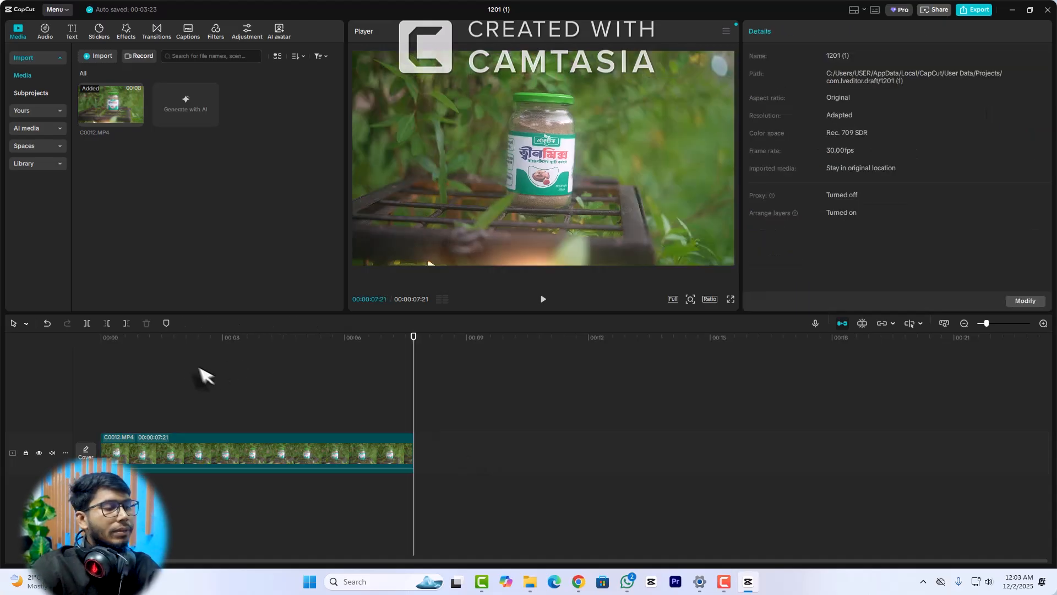
pyautogui.click(175, 340)
pyautogui.click(227, 451)
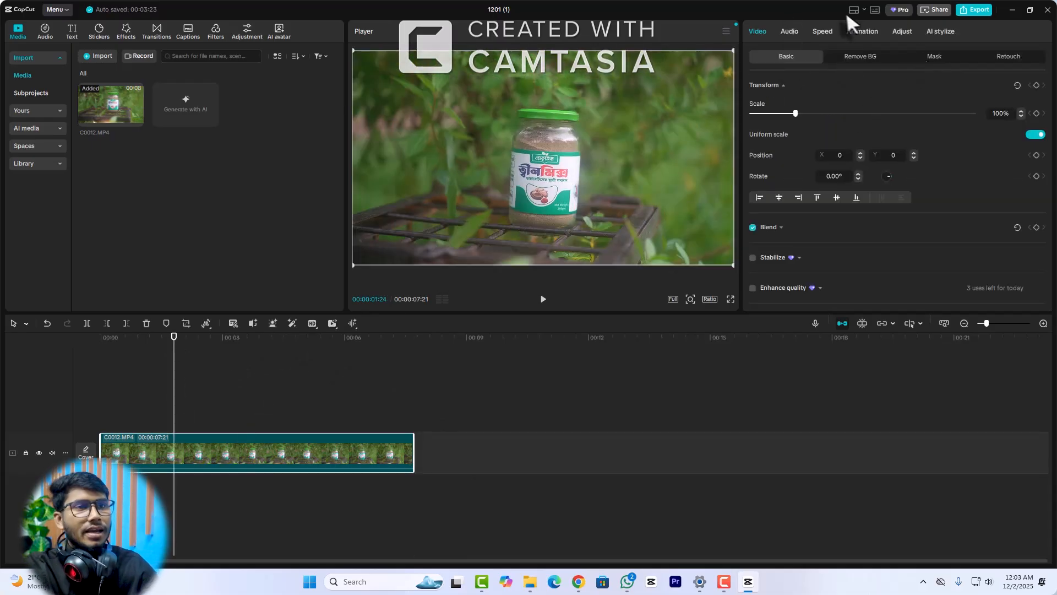
# Step: Look through the clip's audio, speed, animation, adjust, AI stylize and basic video settings
pyautogui.click(793, 34)
pyautogui.click(820, 32)
pyautogui.click(863, 33)
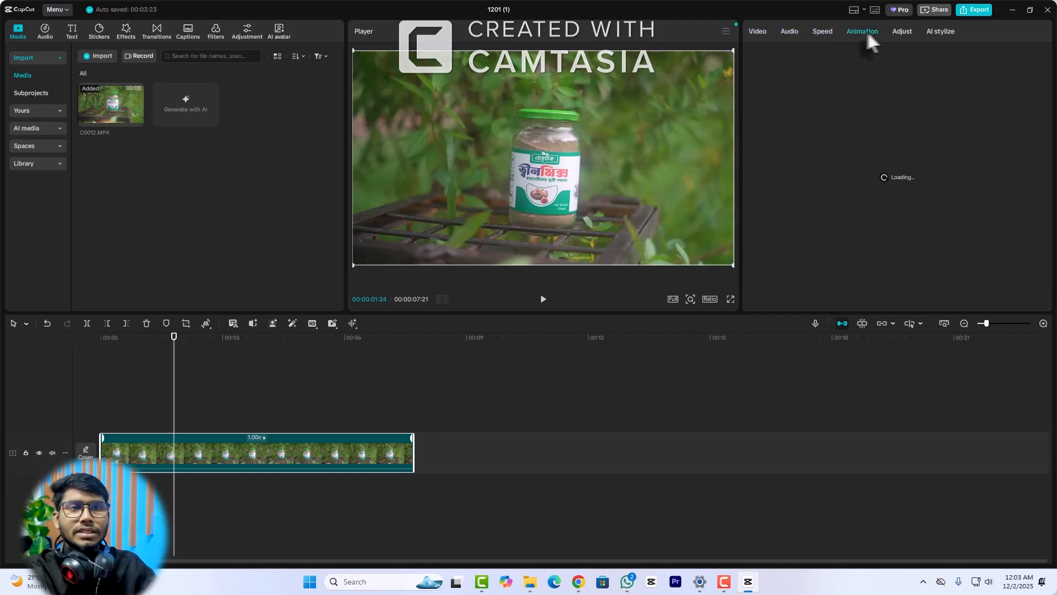
pyautogui.click(907, 31)
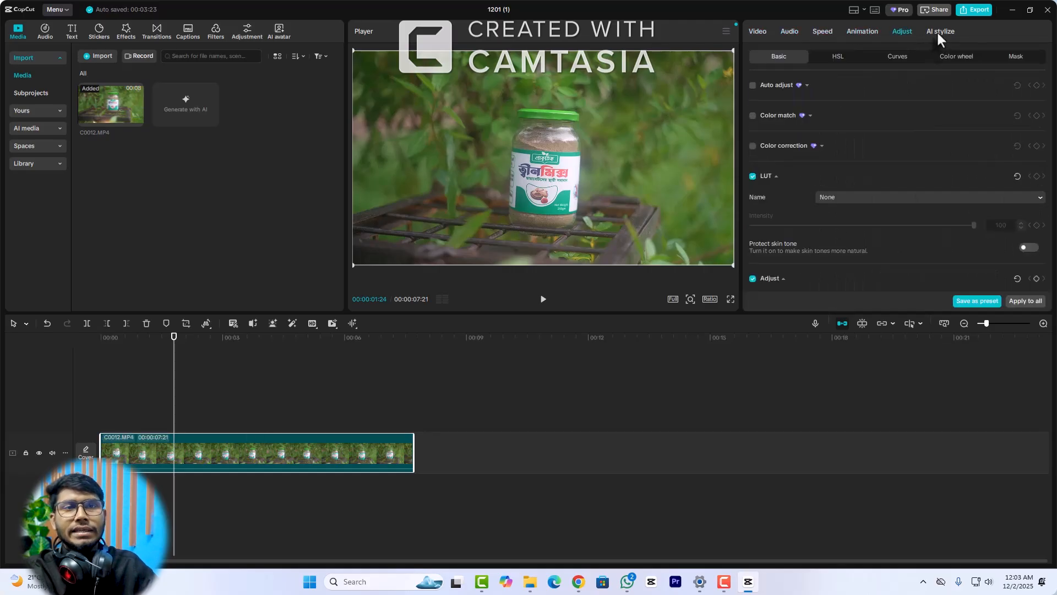
pyautogui.click(937, 31)
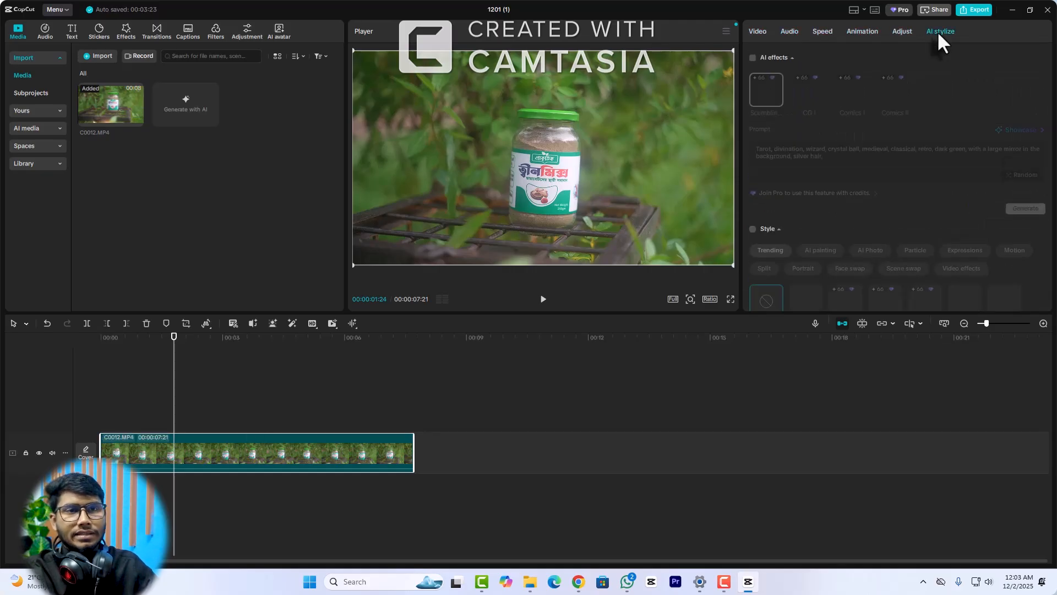
pyautogui.click(760, 31)
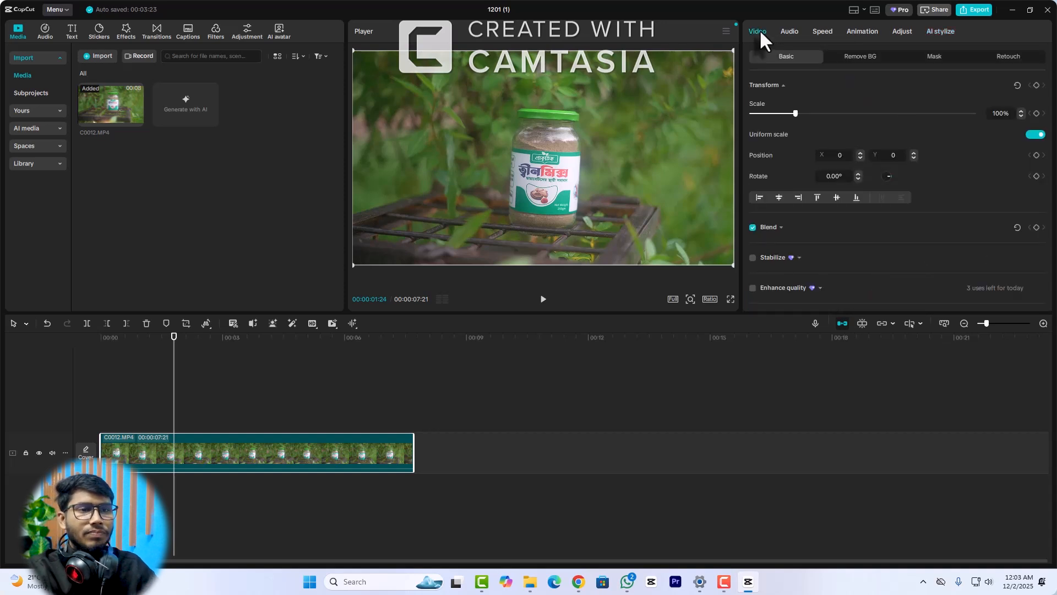
pyautogui.scroll(-10, 776, 185)
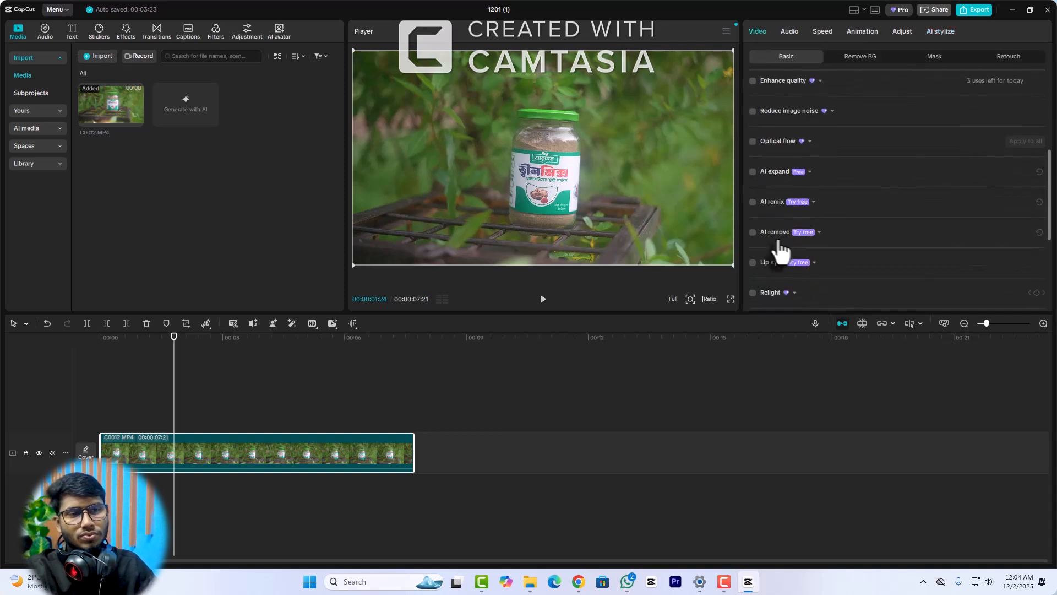
pyautogui.scroll(10, 784, 221)
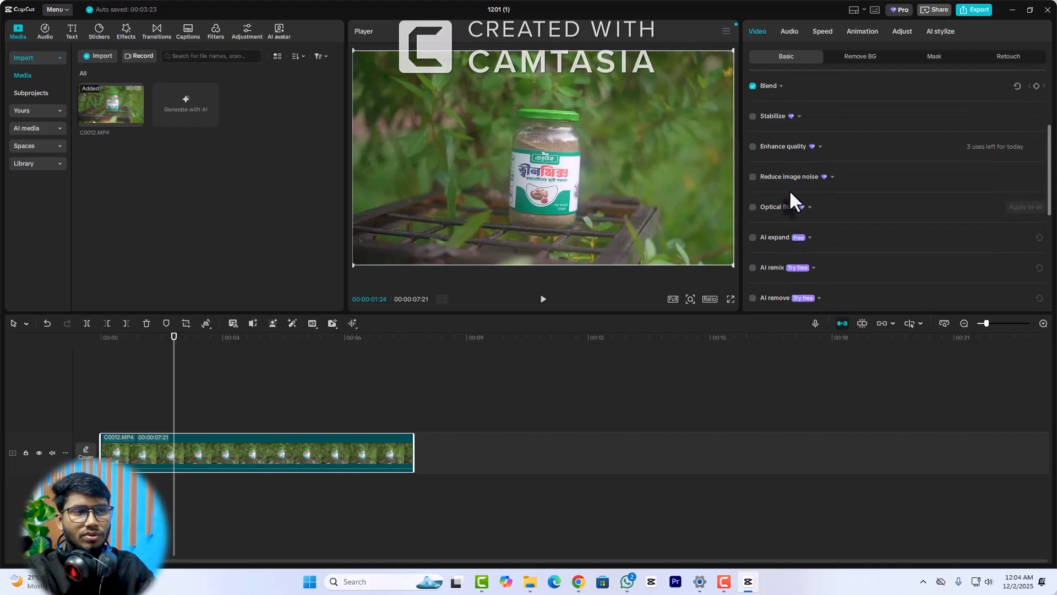
# Step: Scale the clip to 99% and set its position to X -71, Y 61
pyautogui.moveTo(796, 113)
pyautogui.mouseDown()
pyautogui.moveTo(806, 115)
pyautogui.moveTo(795, 117)
pyautogui.mouseUp()
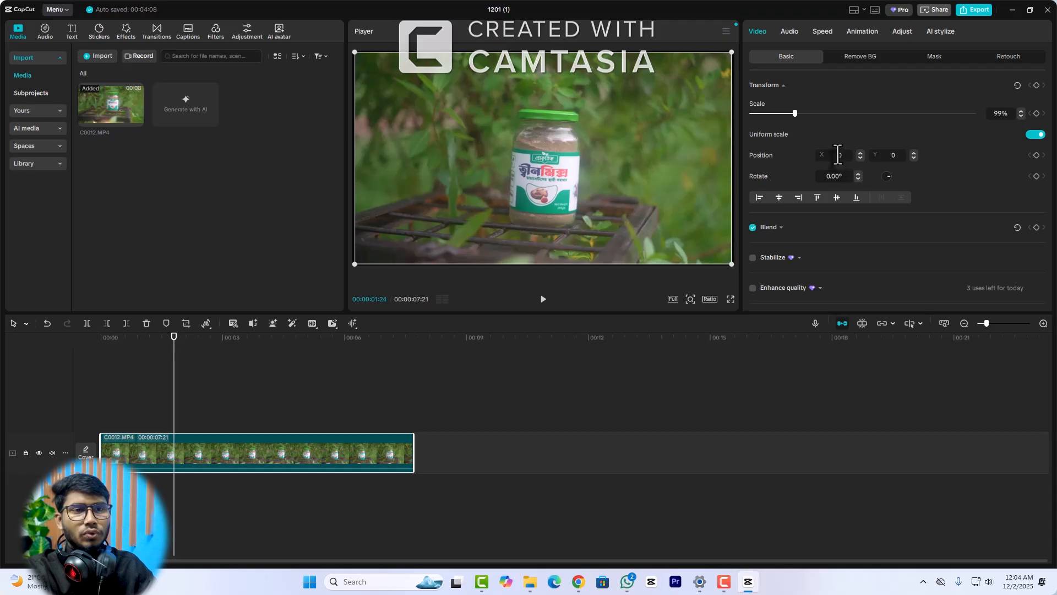
pyautogui.click(862, 158)
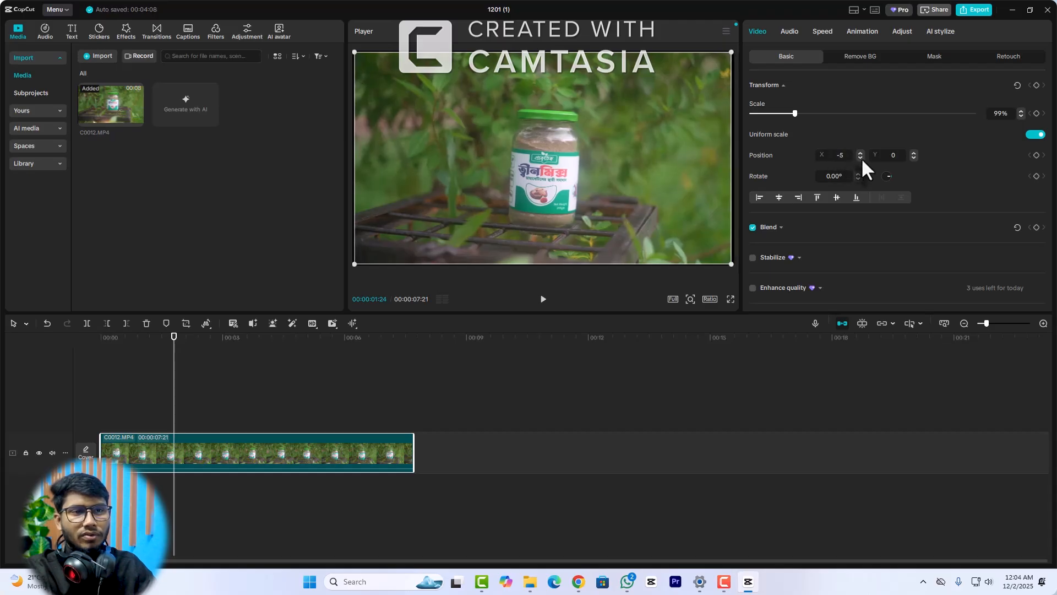
pyautogui.moveTo(860, 158); pyautogui.dragTo(914, 152)
pyautogui.click(914, 157)
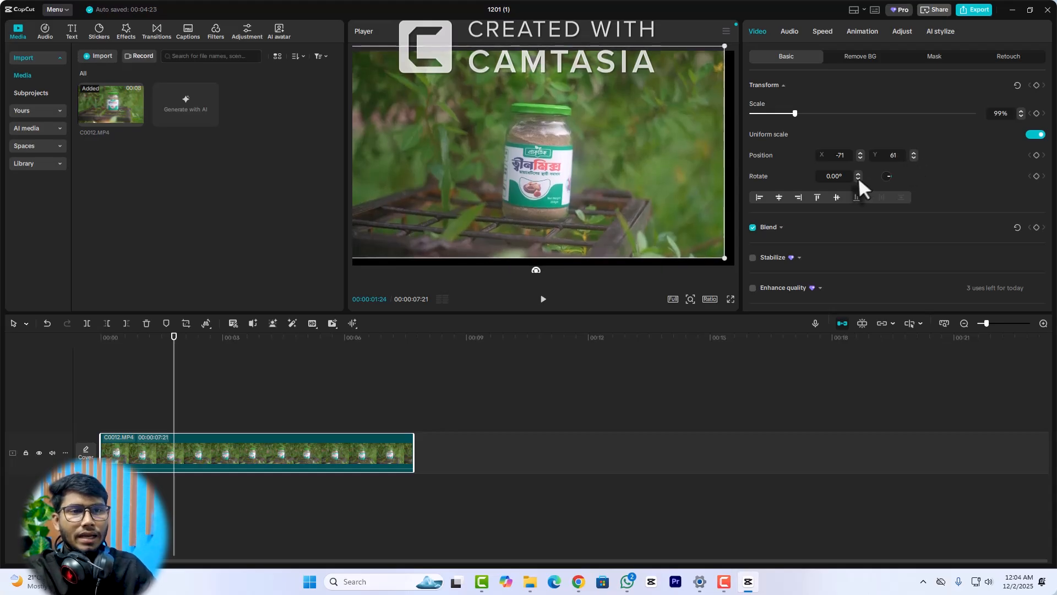
# Step: Rotate the clip to 238.91° and align it to the left edge of the frame
pyautogui.moveTo(888, 175)
pyautogui.mouseDown()
pyautogui.moveTo(869, 163)
pyautogui.moveTo(884, 166)
pyautogui.mouseUp()
pyautogui.click(759, 198)
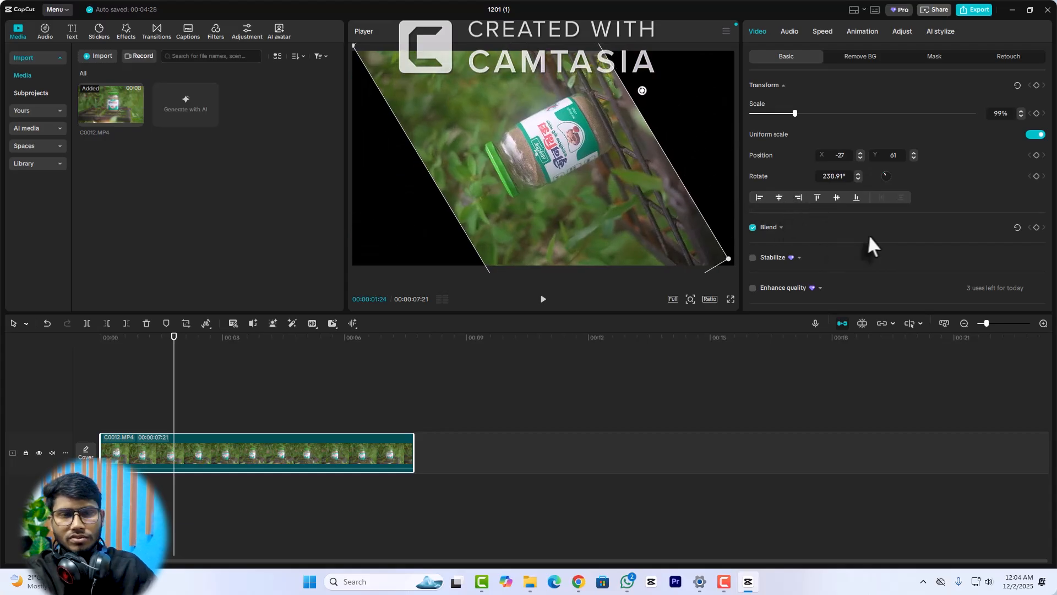
# Step: Set the clip's rotation to 0°
pyautogui.scroll(-2, 861, 238)
pyautogui.scroll(-2, 814, 219)
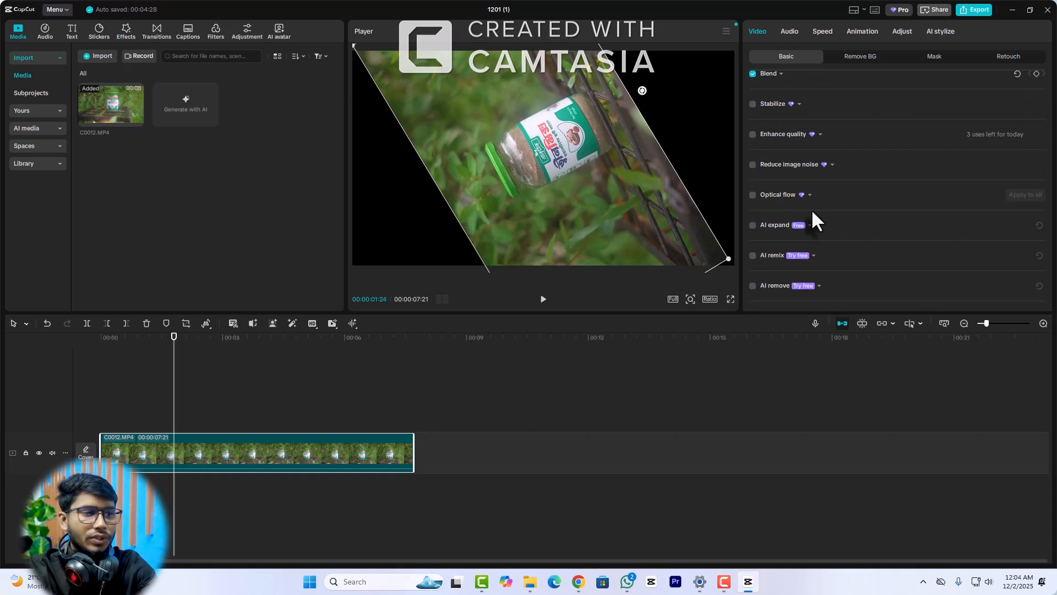
pyautogui.scroll(4, 831, 178)
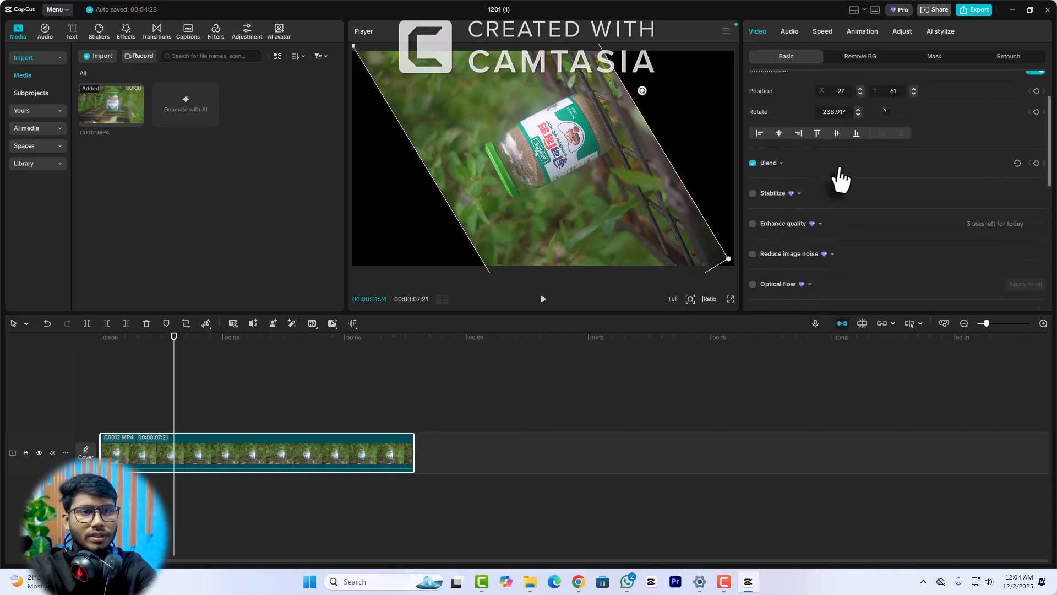
pyautogui.click(836, 176)
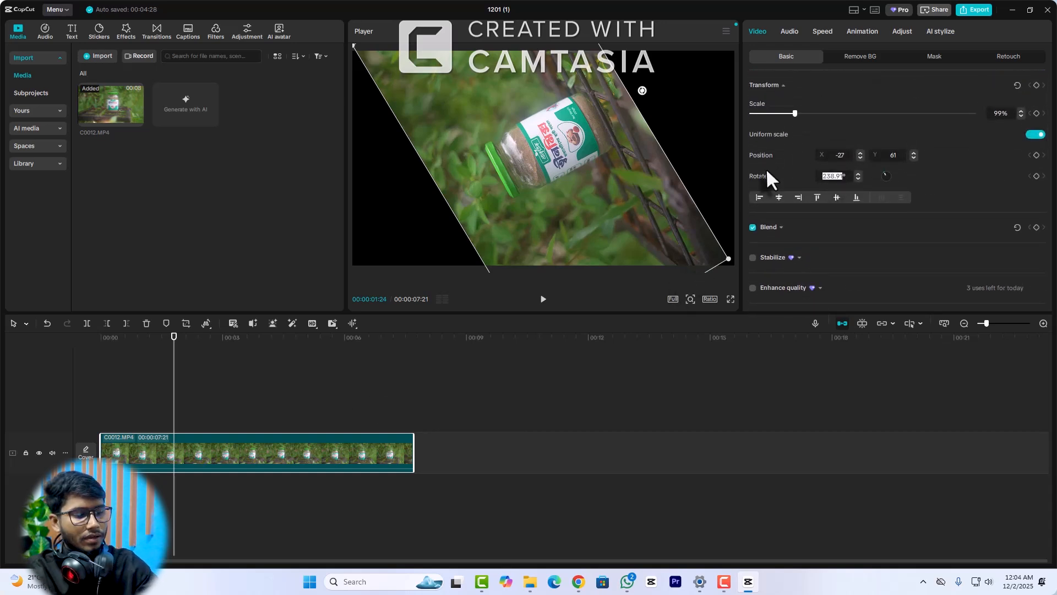
pyautogui.write('00')
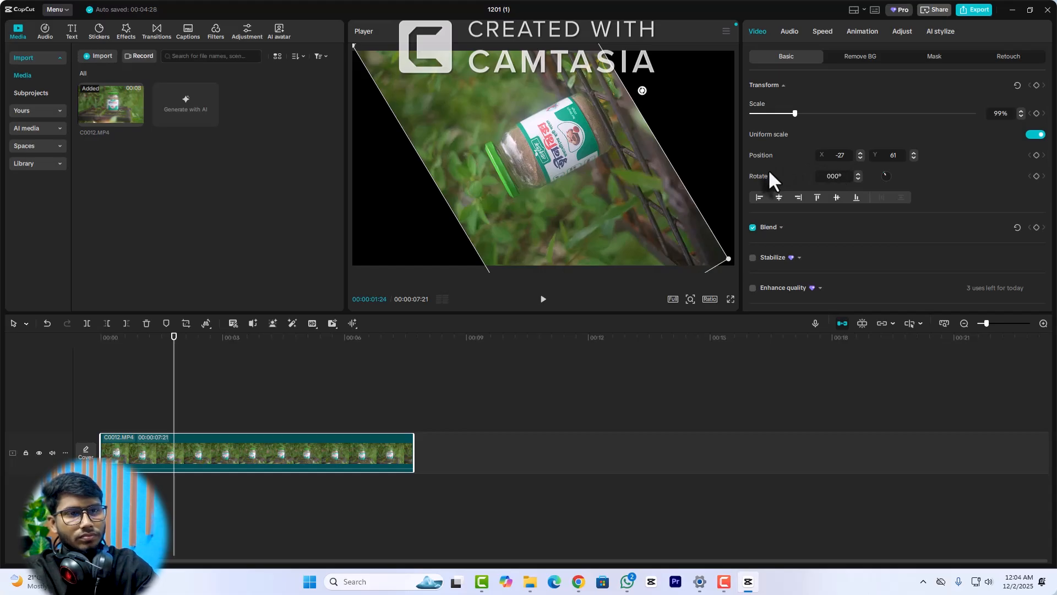
pyautogui.press('Return')
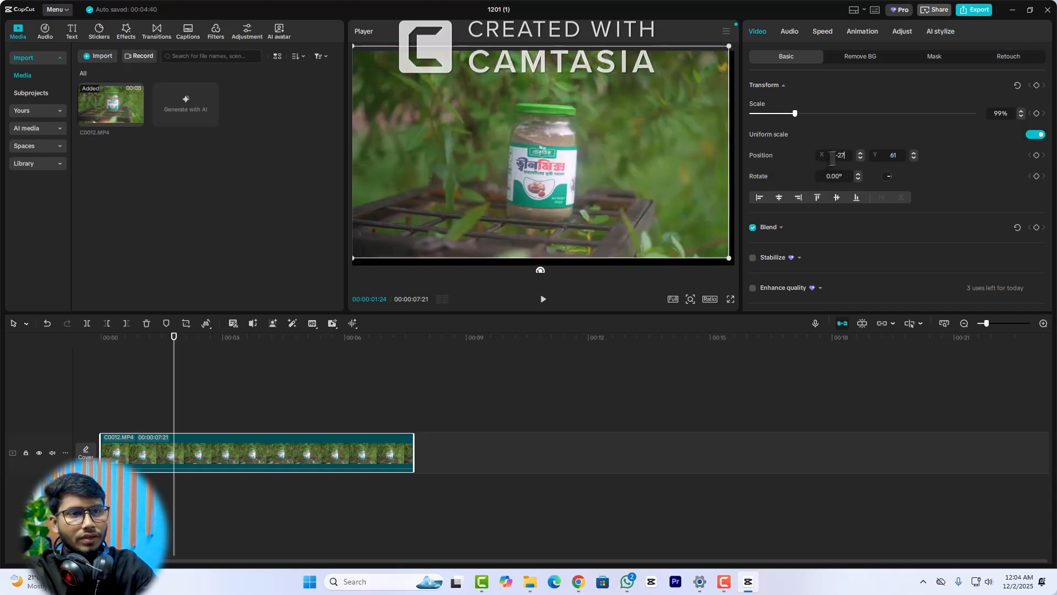
# Step: Set the clip's position to X 0, Y 0 and deselect the clip
pyautogui.write('90')
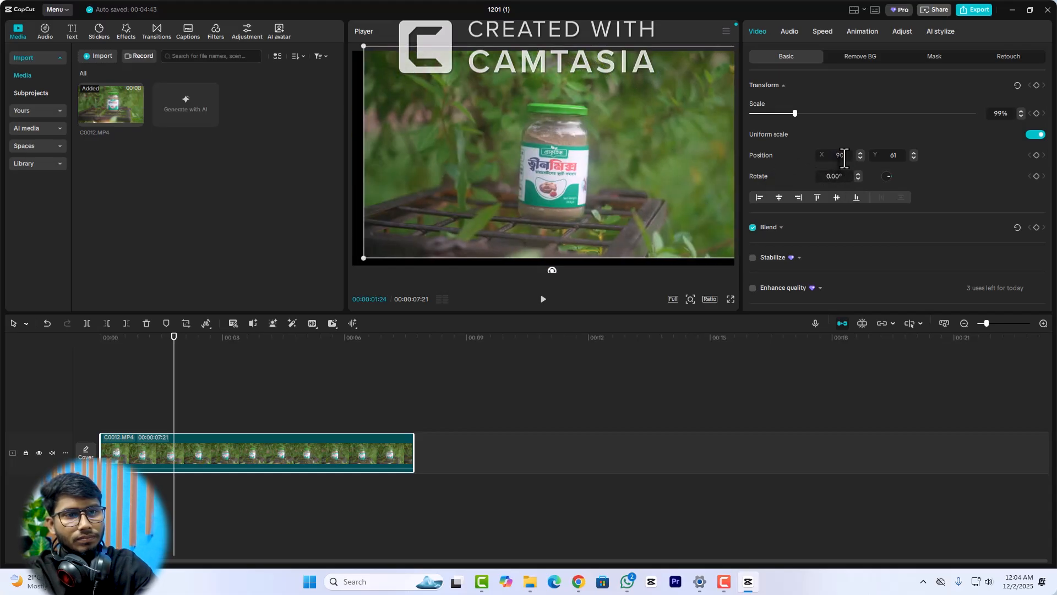
pyautogui.write('0')
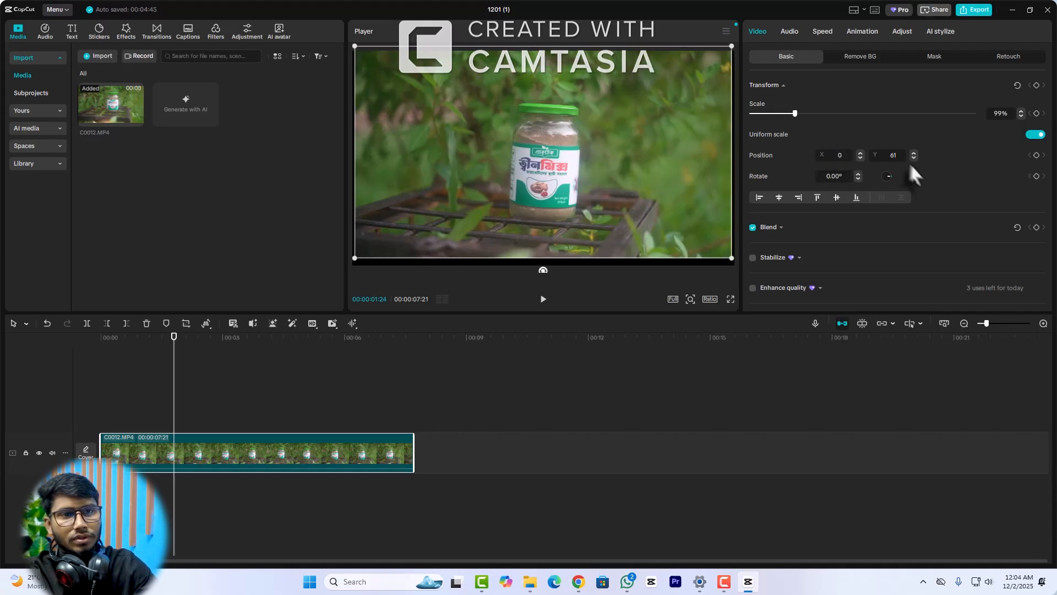
pyautogui.moveTo(899, 155); pyautogui.dragTo(813, 144)
pyautogui.write('00')
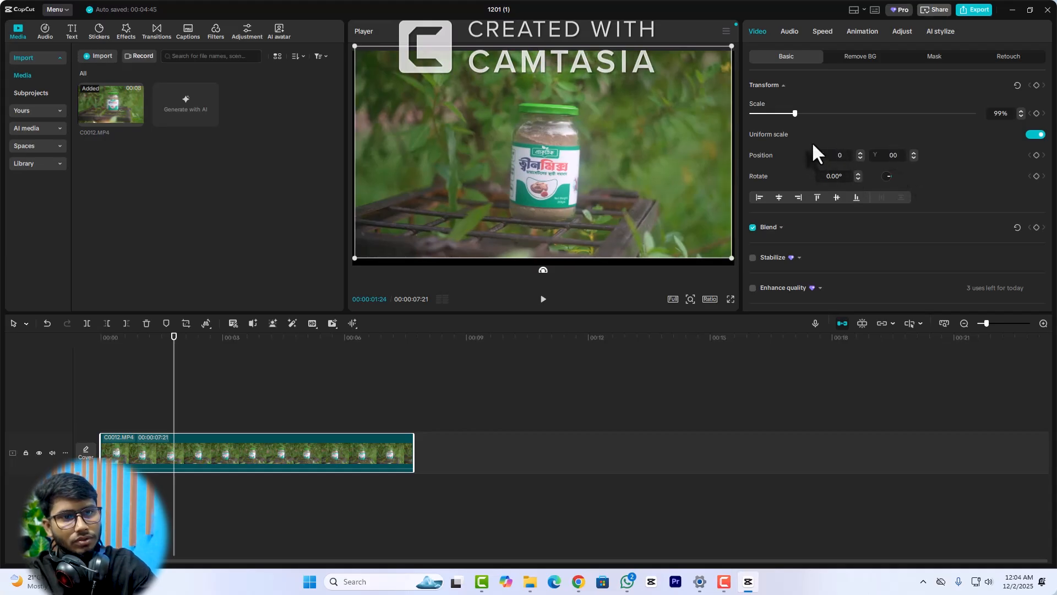
pyautogui.press('Return')
pyautogui.click(592, 412)
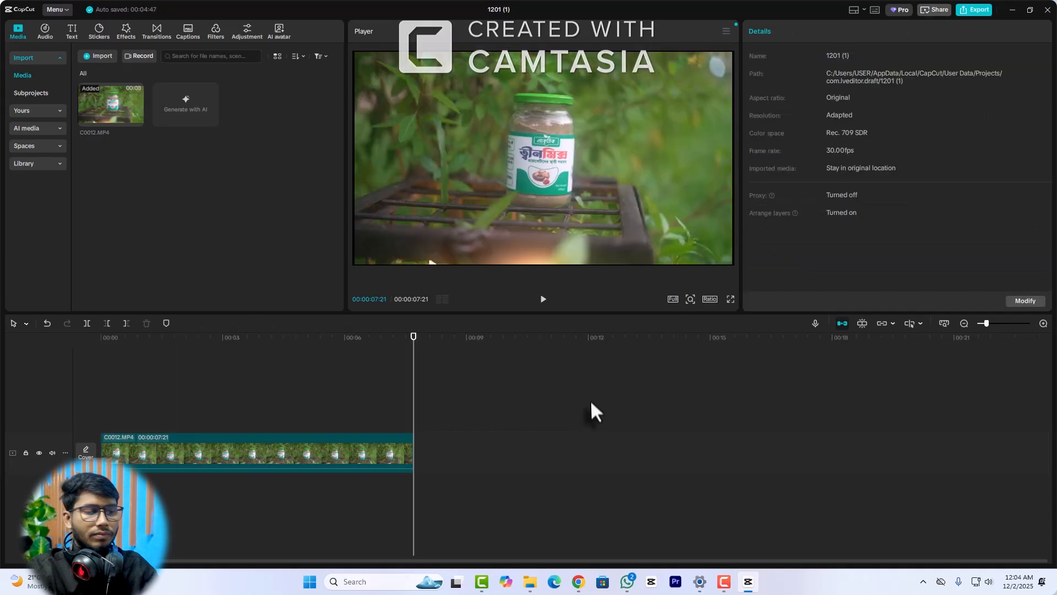
# Step: Examine the selected clip's basic video and audio settings and preview its playback from 00:00:01:23
pyautogui.click(383, 450)
pyautogui.scroll(-5, 850, 129)
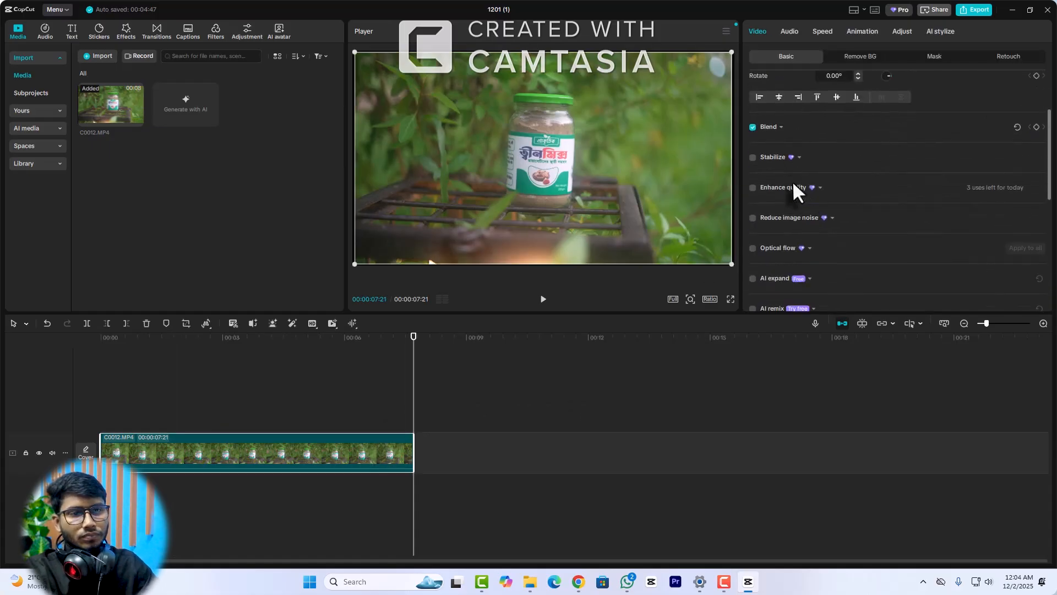
pyautogui.scroll(1, 780, 159)
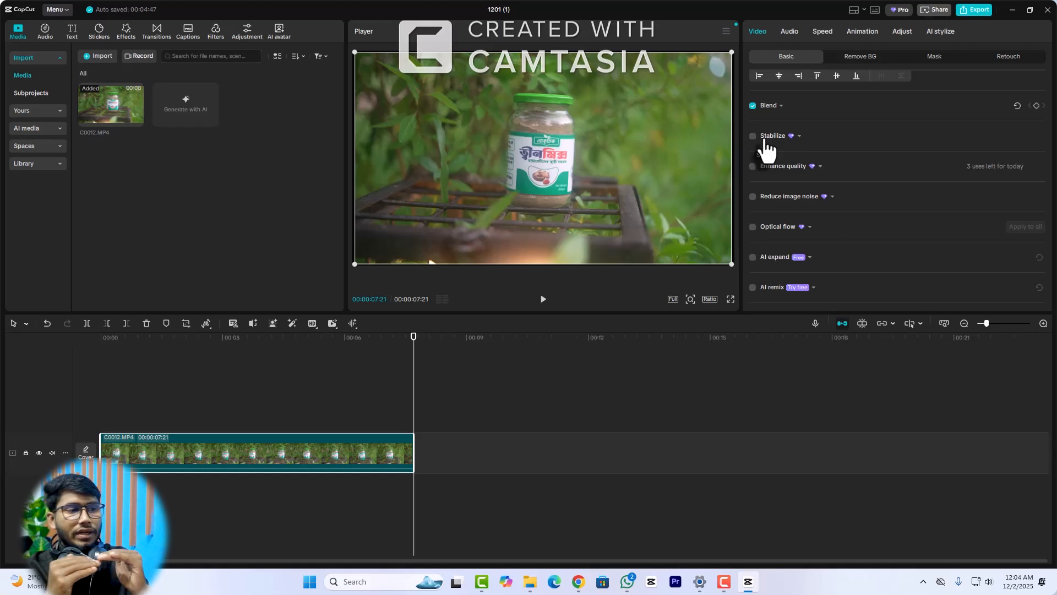
pyautogui.click(165, 337)
pyautogui.press('space')
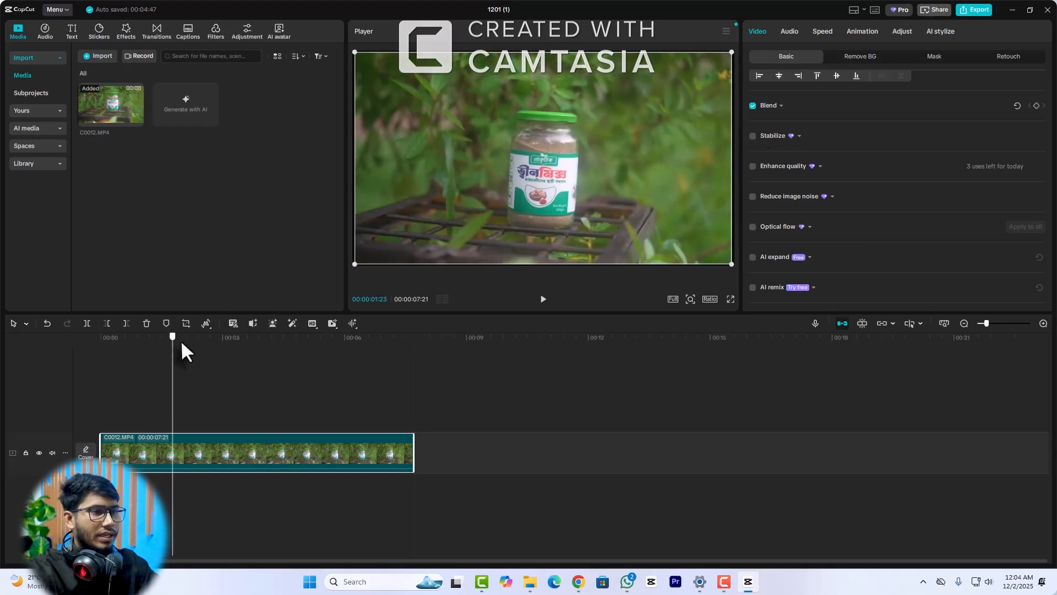
pyautogui.press('space')
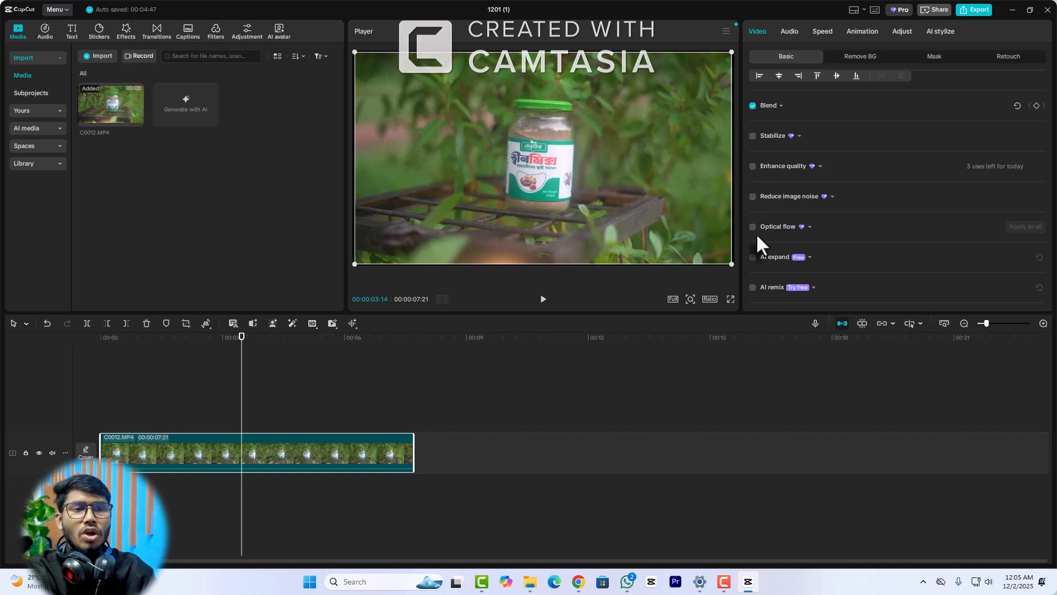
pyautogui.scroll(-4, 760, 231)
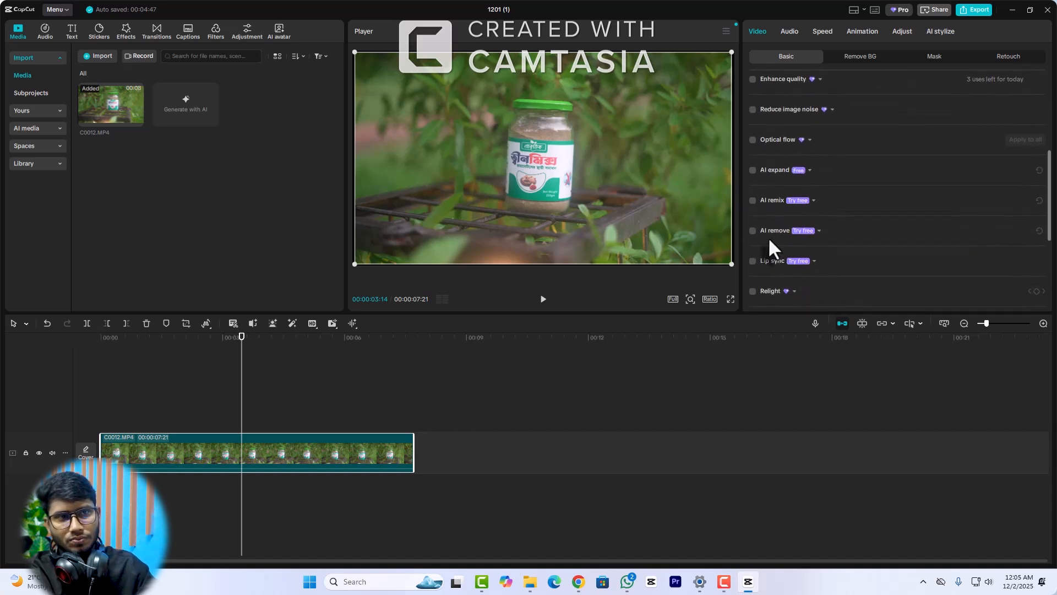
pyautogui.click(789, 31)
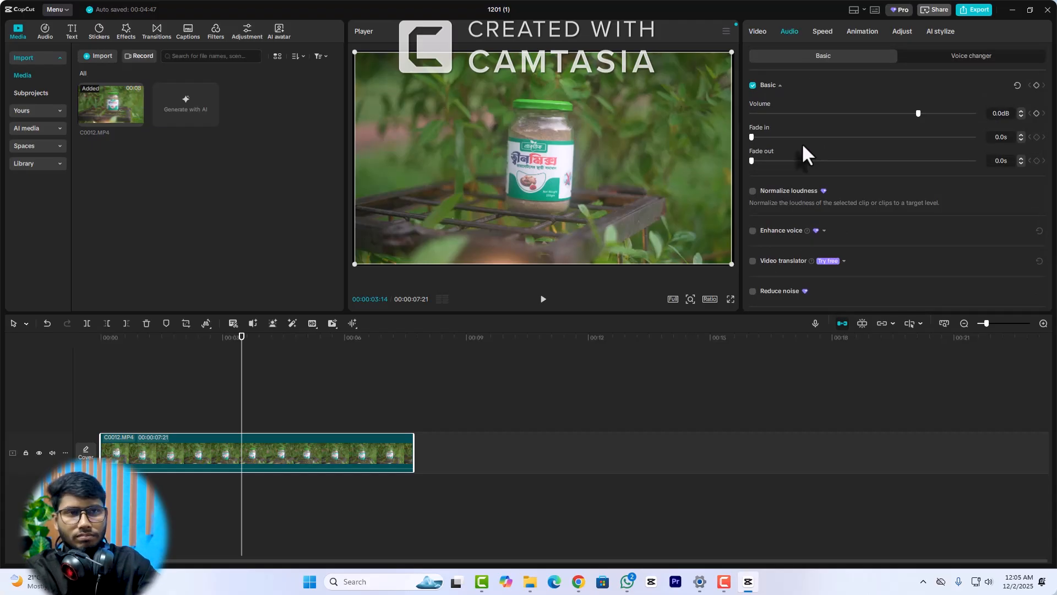
# Step: Preview the clip slowed to 0.46x and return its standard speed to 1.00x
pyautogui.click(822, 32)
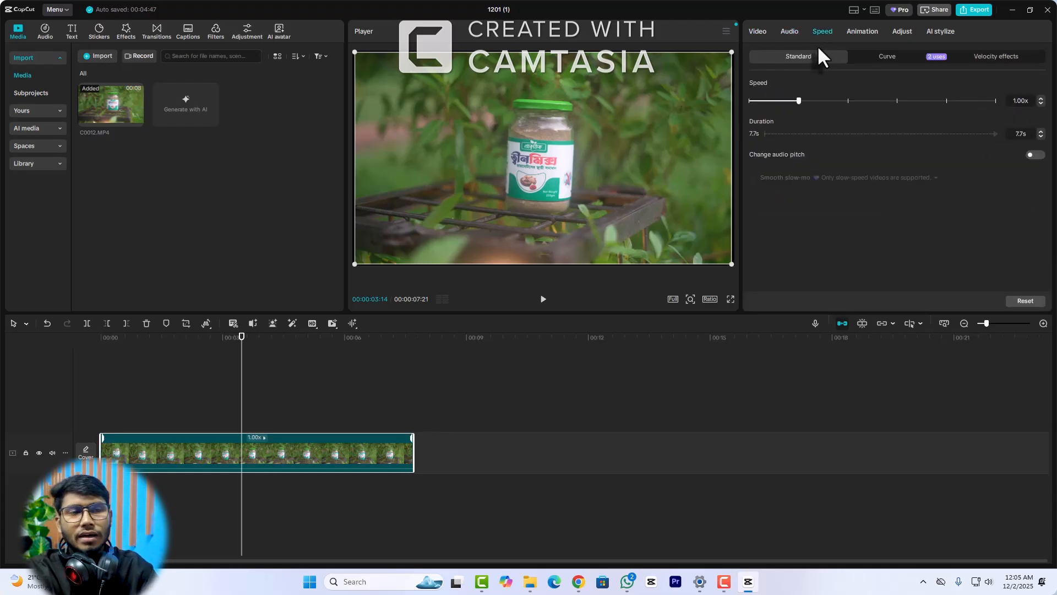
pyautogui.moveTo(777, 101); pyautogui.dragTo(769, 98)
pyautogui.press('space')
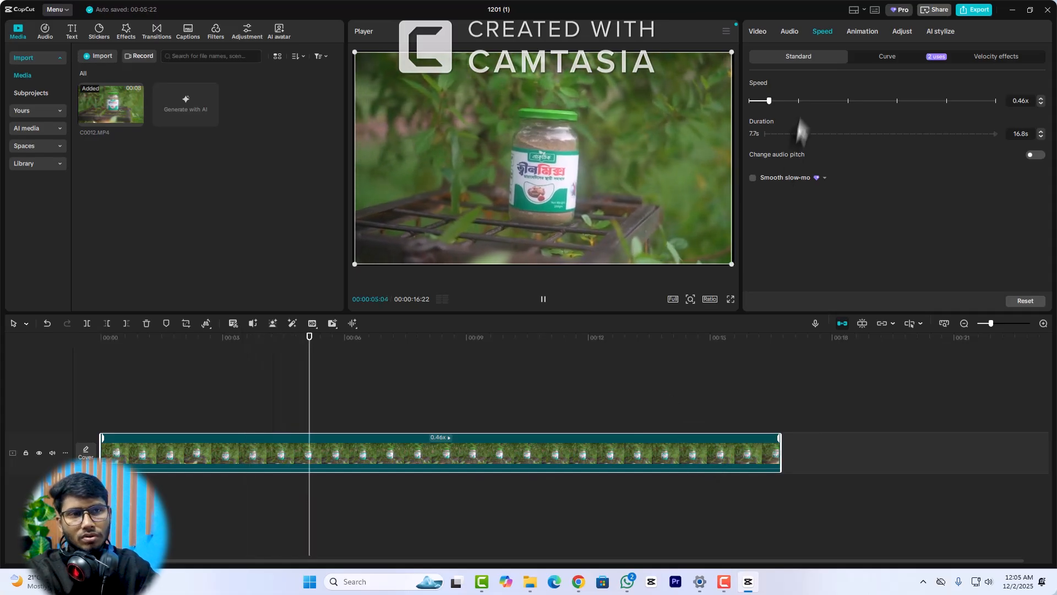
pyautogui.click(797, 100)
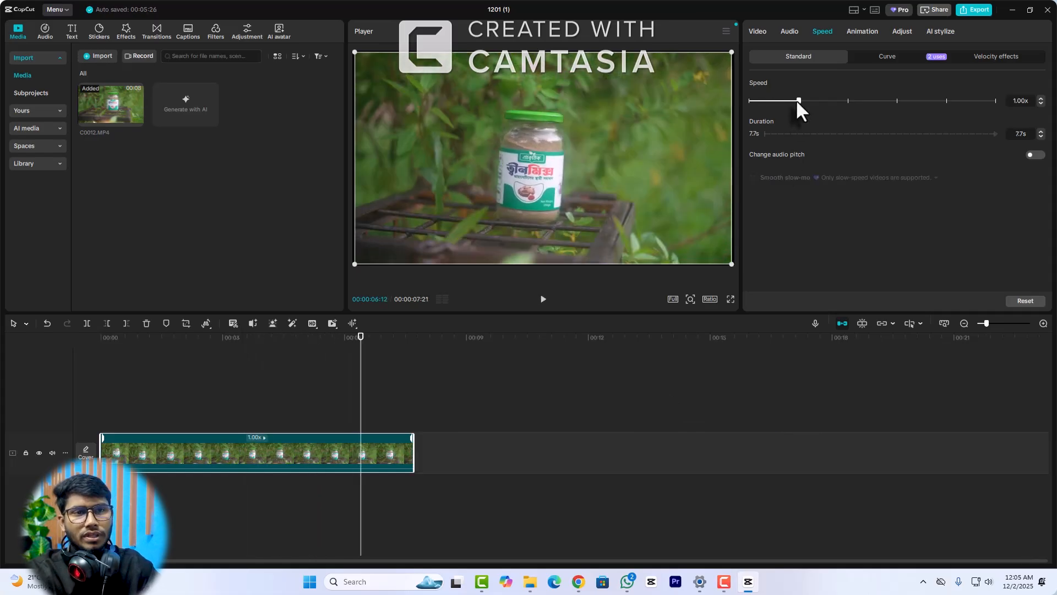
pyautogui.press('space')
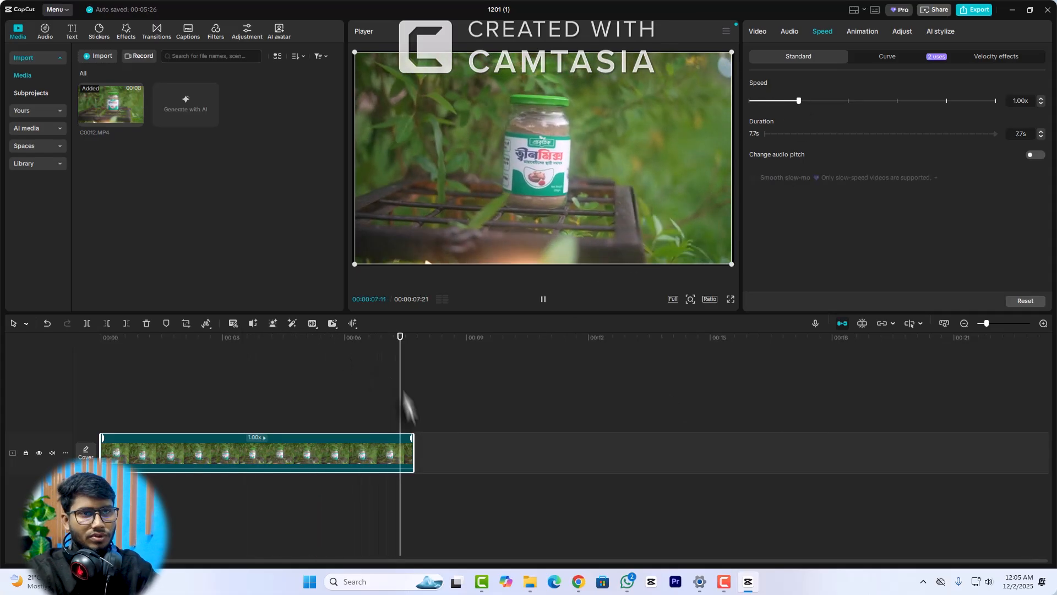
# Step: Look at the clip's In animations and its basic color adjustment settings
pyautogui.click(860, 36)
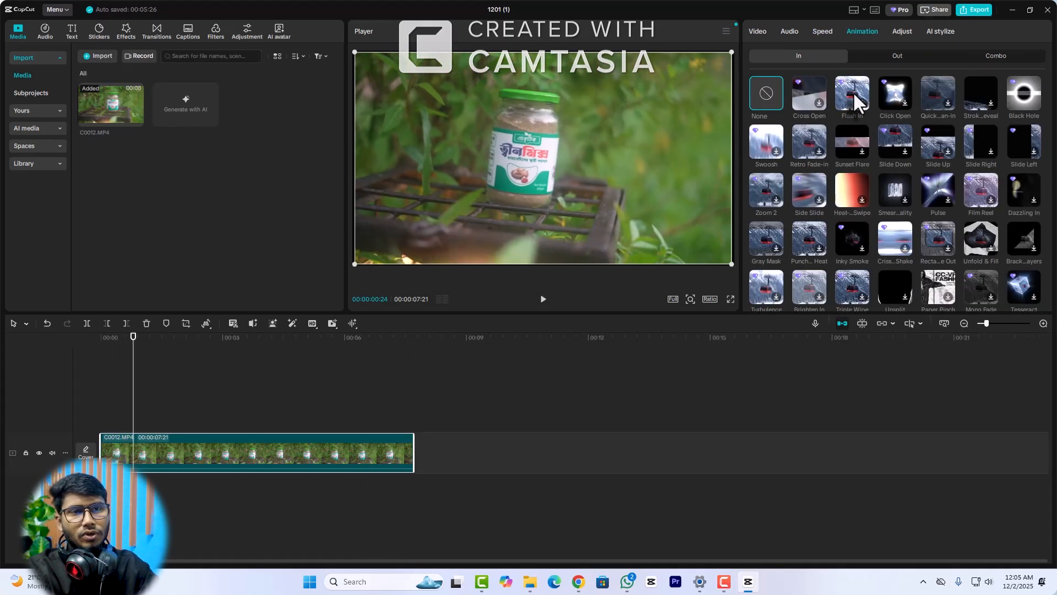
pyautogui.click(906, 32)
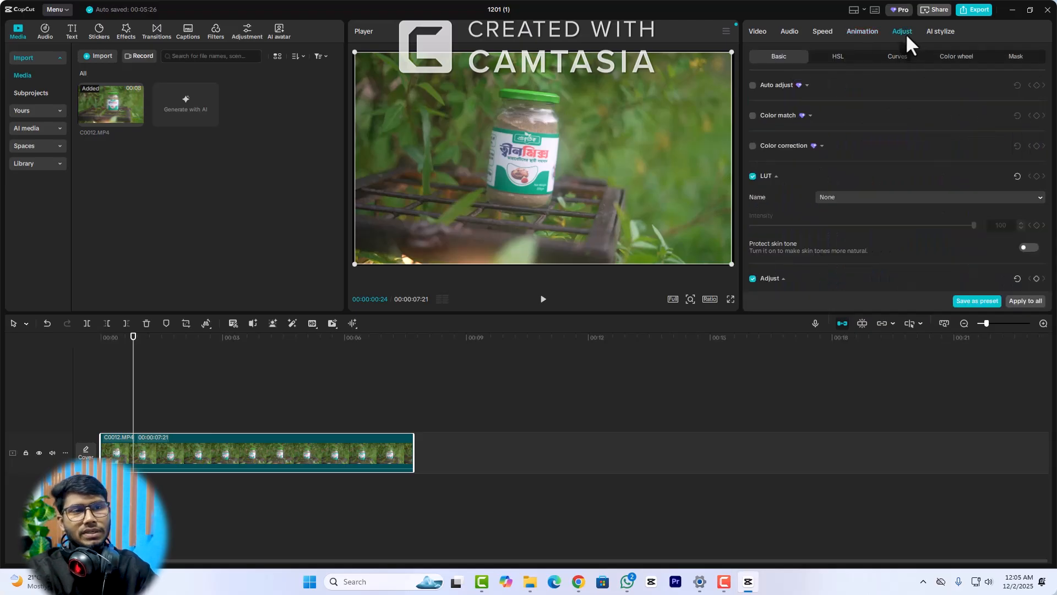